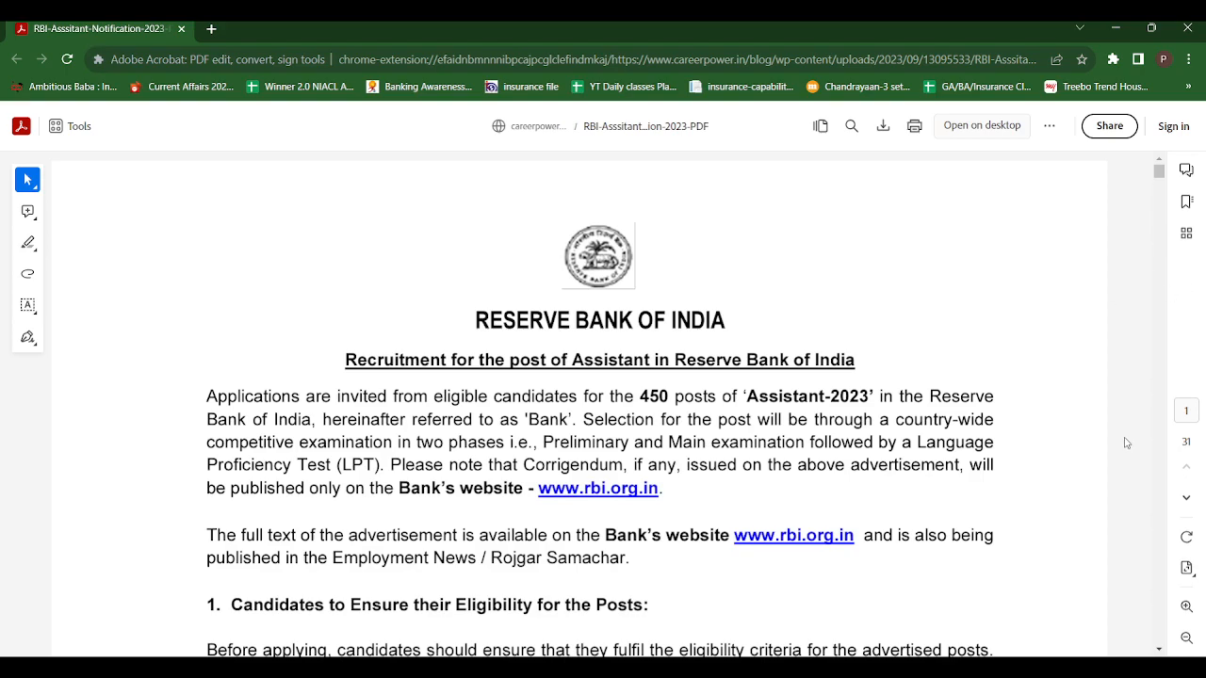
Review the recruitment notification's sections on eligibility, mode of application, important dates, help facility and banned electronic devices
{"action": "left_click", "coordinate": [1159, 651]}
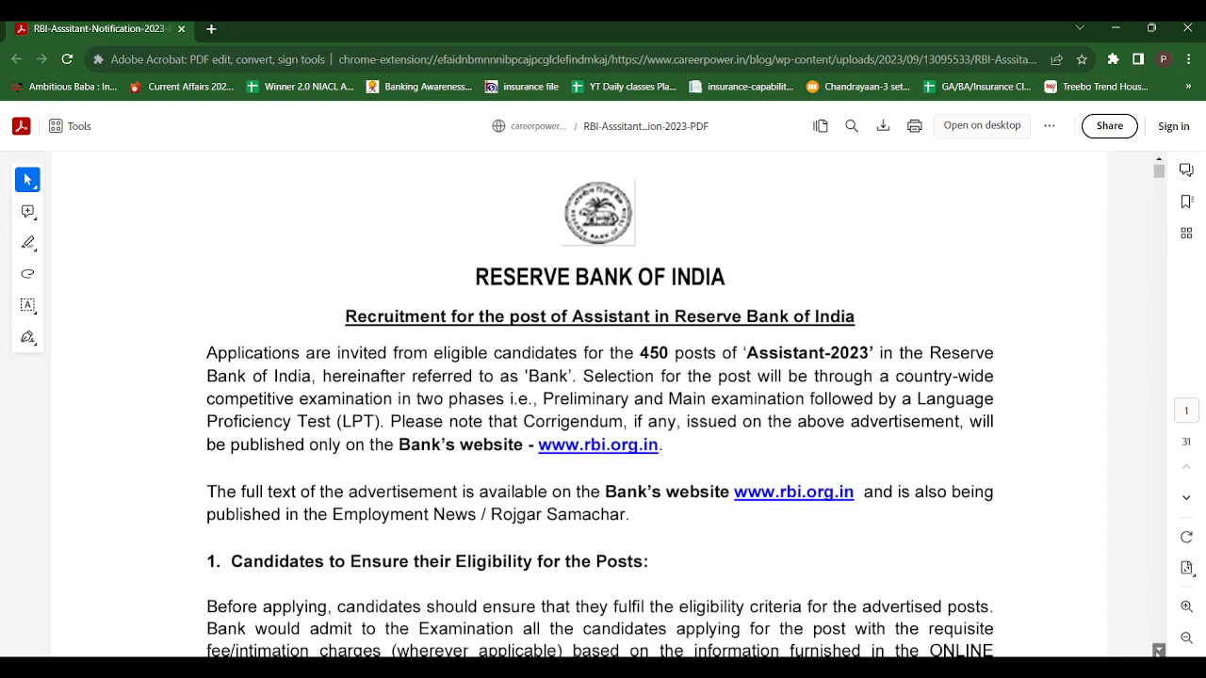
{"action": "left_click", "coordinate": [1159, 651]}
{"action": "left_click", "coordinate": [1159, 651]}
{"action": "left_click", "coordinate": [1159, 651]}
{"action": "left_click", "coordinate": [1159, 651]}
{"action": "left_click", "coordinate": [1159, 651]}
{"action": "left_click", "coordinate": [1159, 652]}
{"action": "left_click", "coordinate": [1159, 651]}
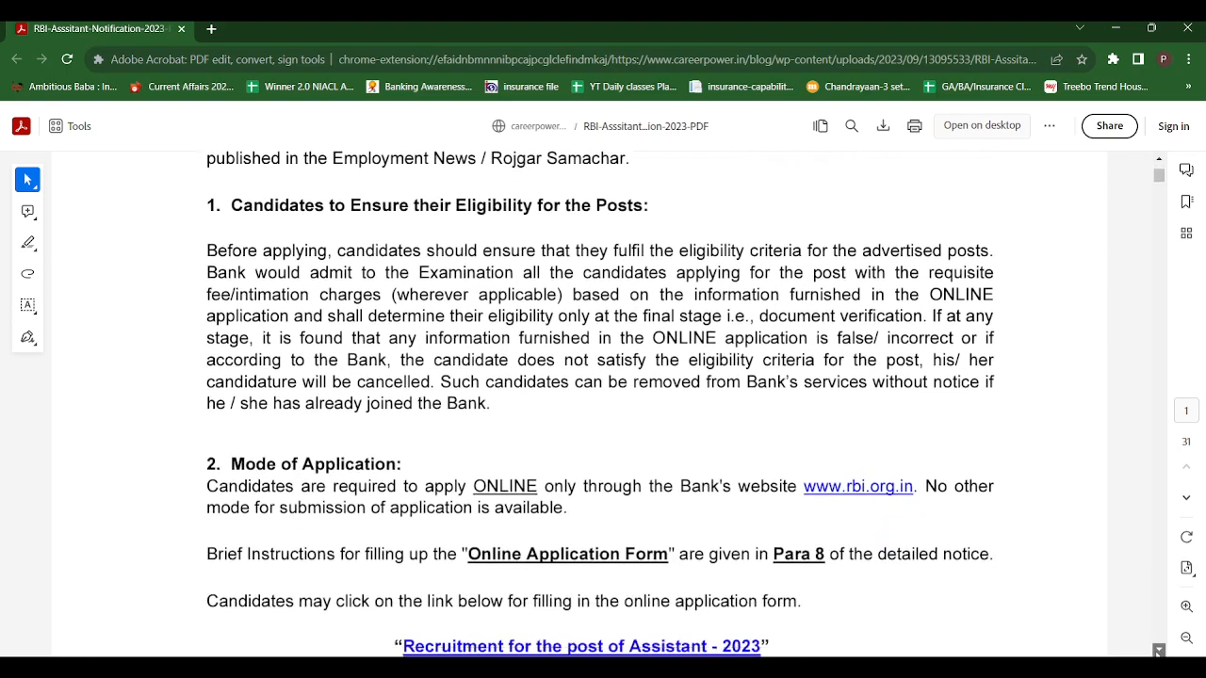
{"action": "left_click", "coordinate": [1159, 651]}
{"action": "left_click", "coordinate": [1159, 651]}
{"action": "left_click", "coordinate": [1159, 651]}
{"action": "left_click", "coordinate": [1159, 651]}
{"action": "left_click", "coordinate": [1159, 651]}
{"action": "left_click", "coordinate": [1159, 651]}
{"action": "left_click", "coordinate": [1159, 652]}
{"action": "left_click", "coordinate": [1159, 652]}
{"action": "left_click", "coordinate": [1159, 651]}
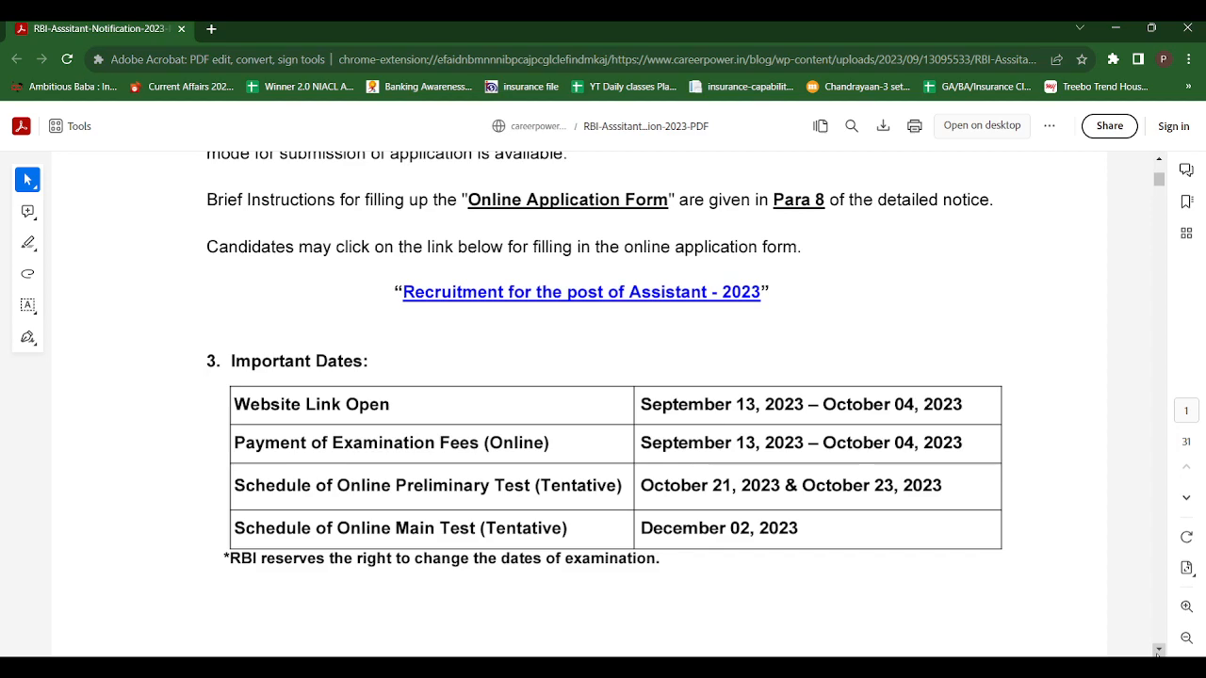
{"action": "scroll", "coordinate": [1158, 653], "scroll_direction": "down", "scroll_amount": 6}
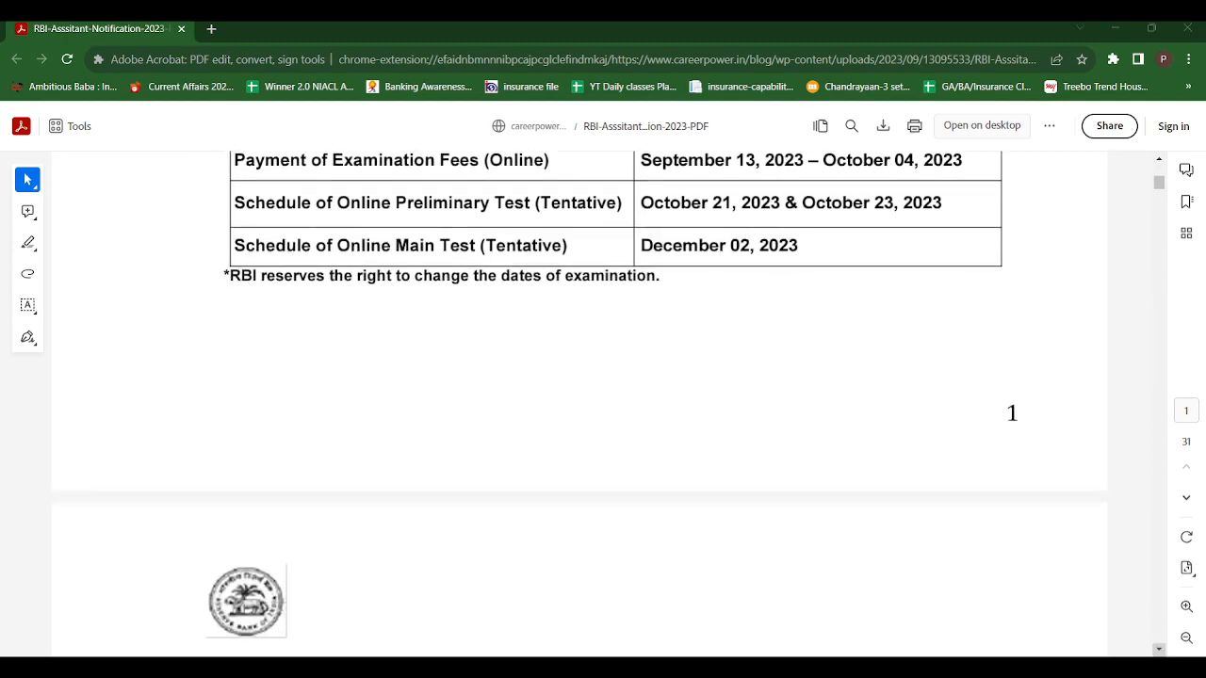
{"action": "scroll", "coordinate": [1159, 650], "scroll_direction": "down", "scroll_amount": 5}
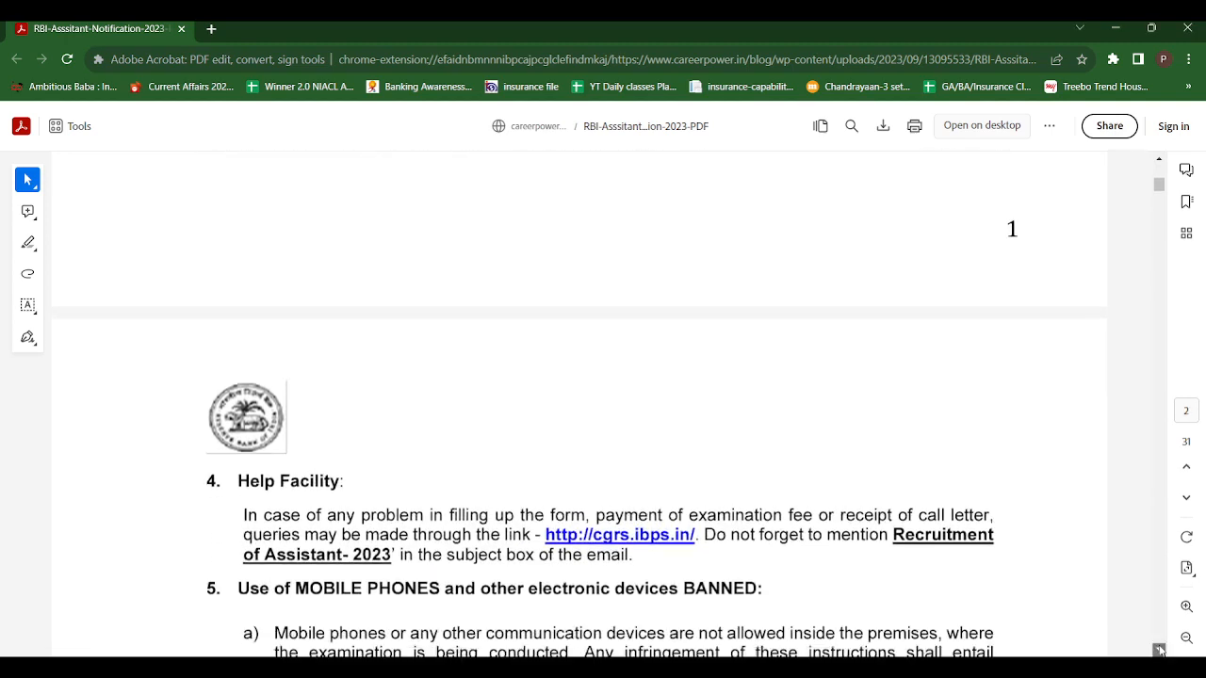
{"action": "scroll", "coordinate": [1159, 650], "scroll_direction": "down", "scroll_amount": 3}
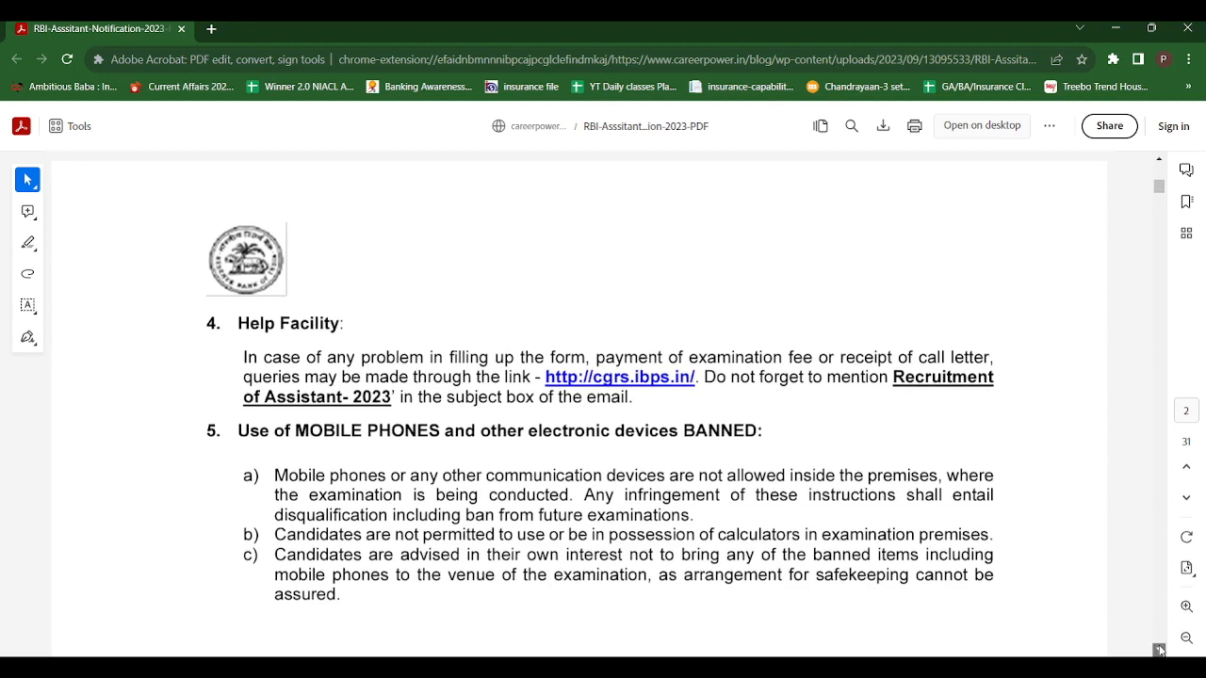
{"action": "scroll", "coordinate": [1159, 650], "scroll_direction": "down", "scroll_amount": 5}
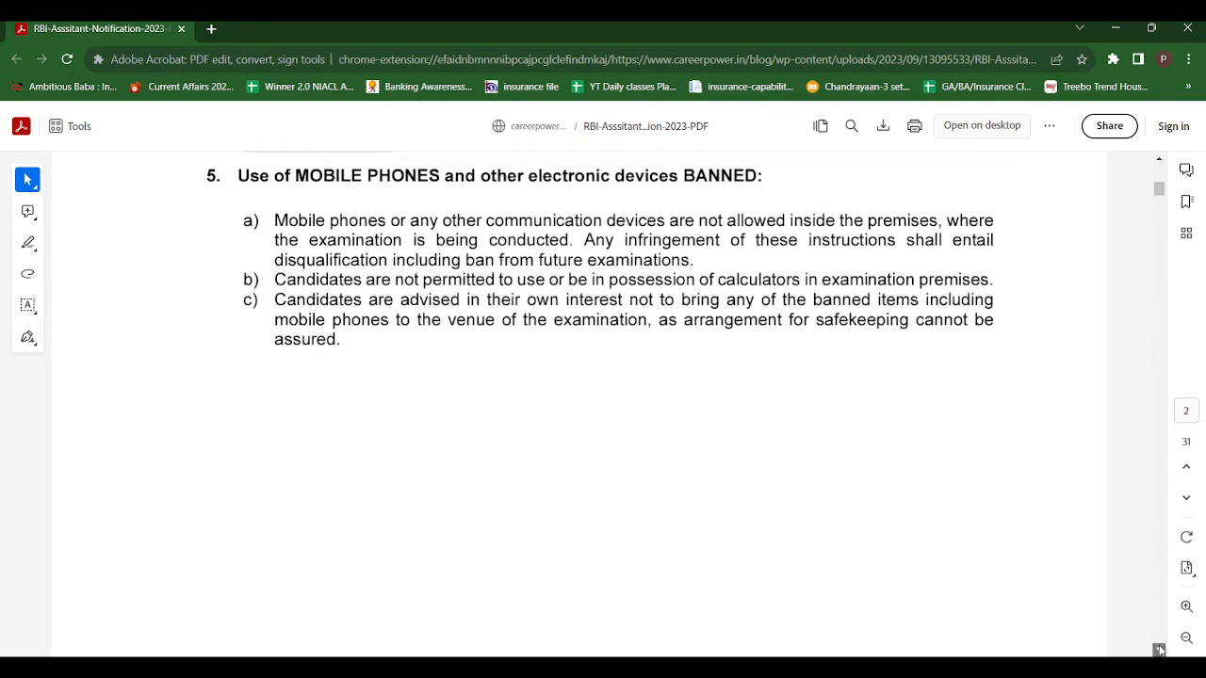
{"action": "scroll", "coordinate": [1159, 650], "scroll_direction": "down", "scroll_amount": 5}
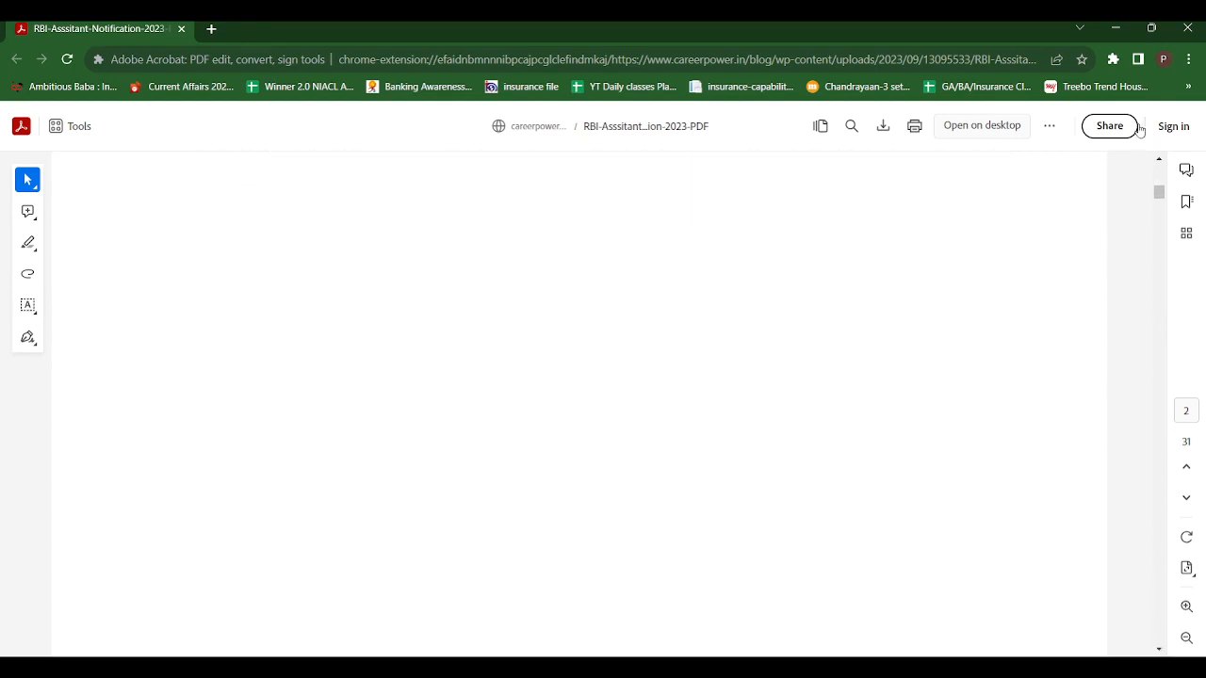
{"action": "scroll", "coordinate": [1162, 171], "scroll_direction": "up", "scroll_amount": 5}
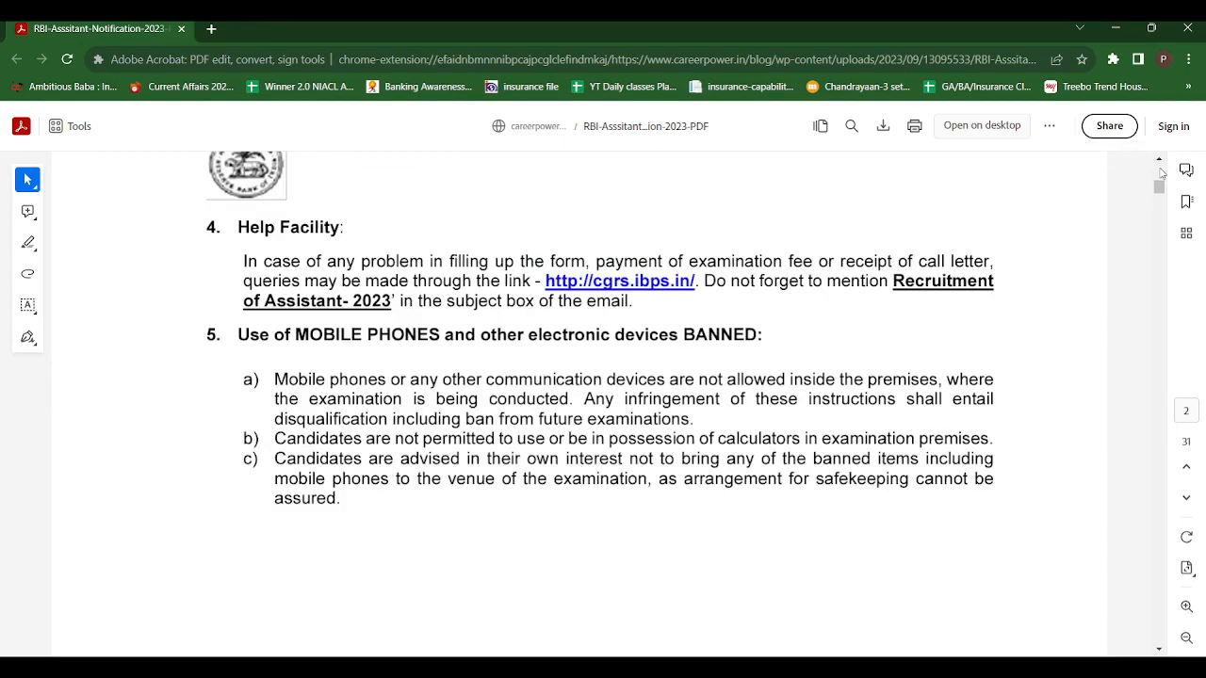
{"action": "scroll", "coordinate": [1162, 172], "scroll_direction": "up", "scroll_amount": 10}
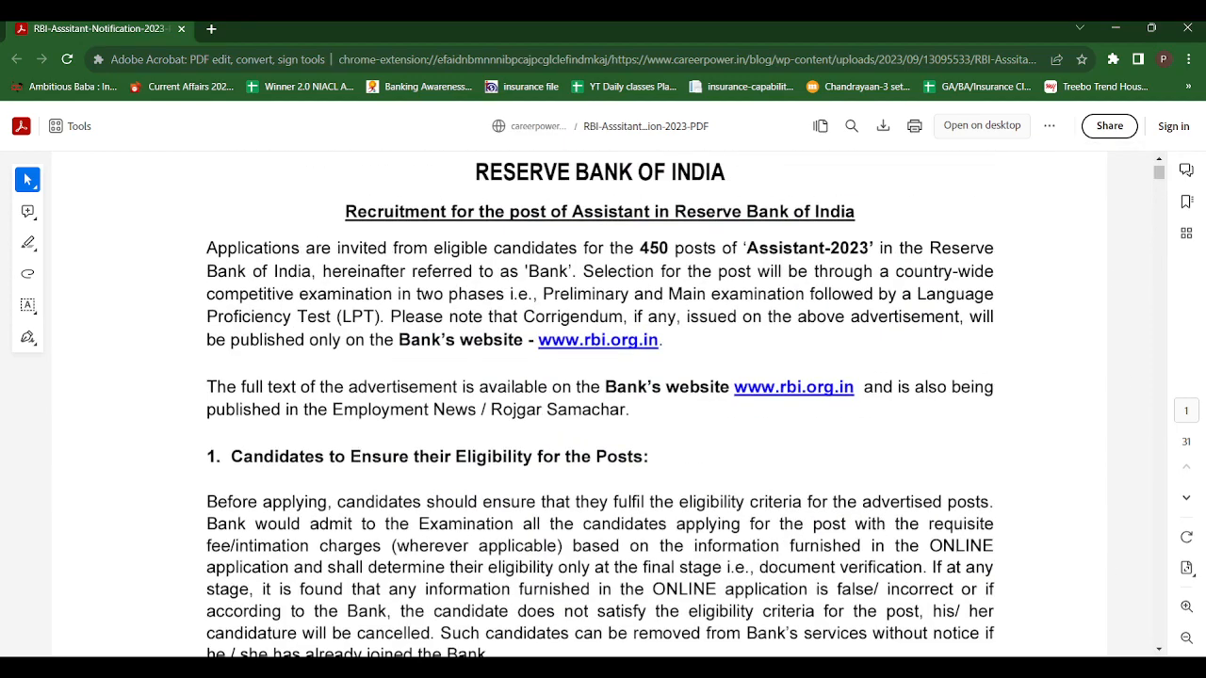
Open the "Recruitment for the post of Assistant - 2023" link under Mode of Application and start a new registration
{"action": "left_click", "coordinate": [1159, 650]}
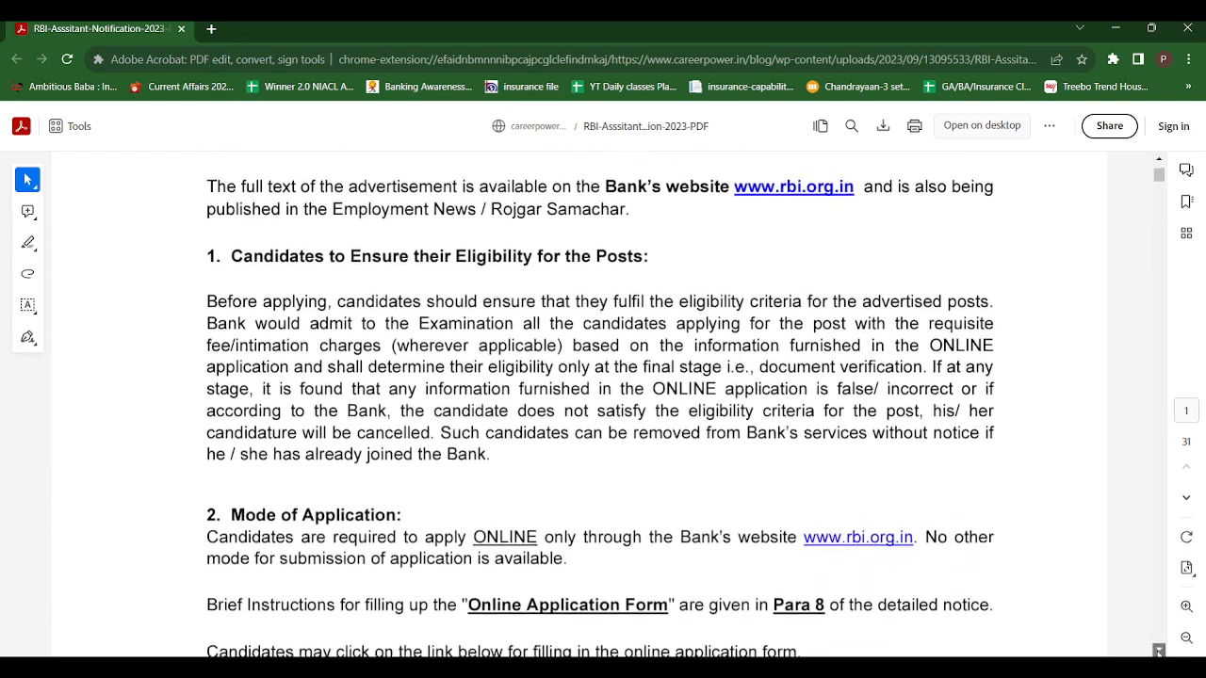
{"action": "left_click", "coordinate": [1159, 650]}
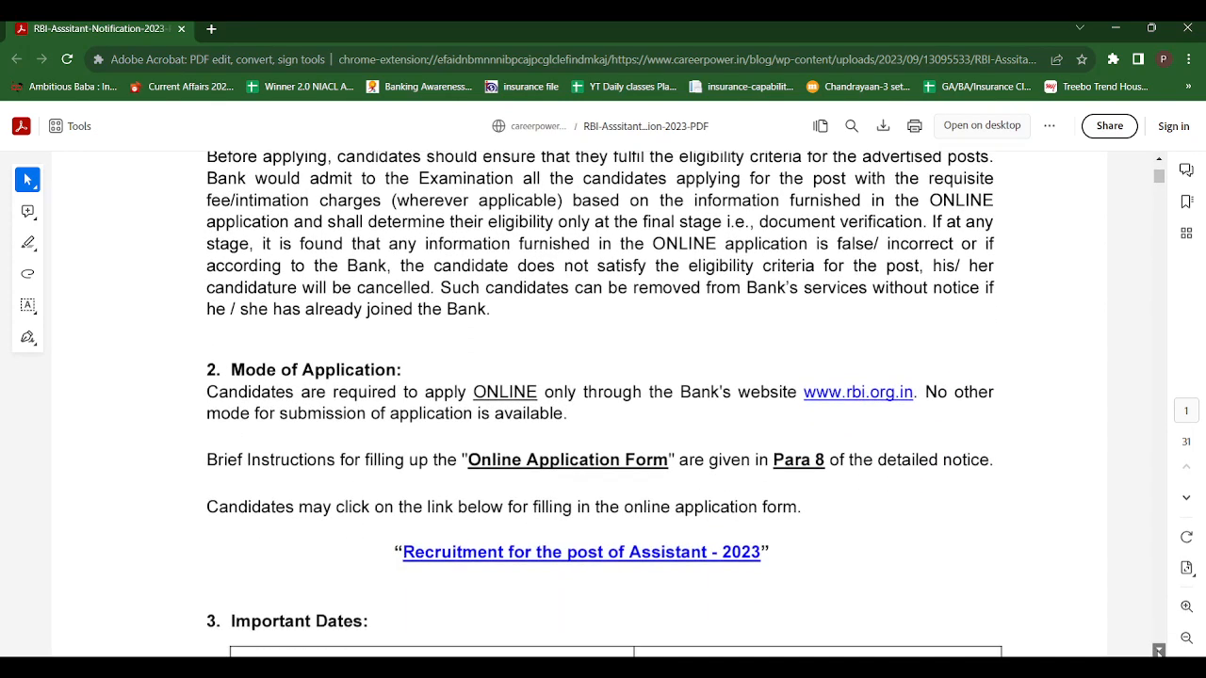
{"action": "left_click", "coordinate": [1159, 650]}
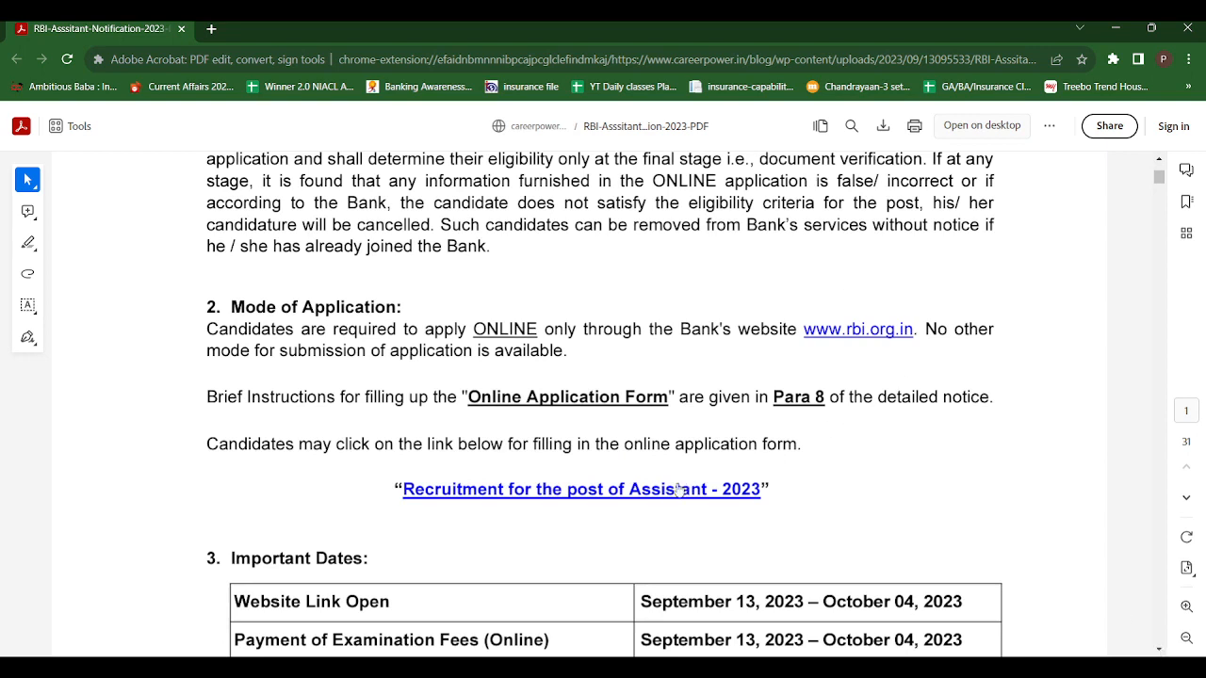
{"action": "left_click", "coordinate": [575, 490]}
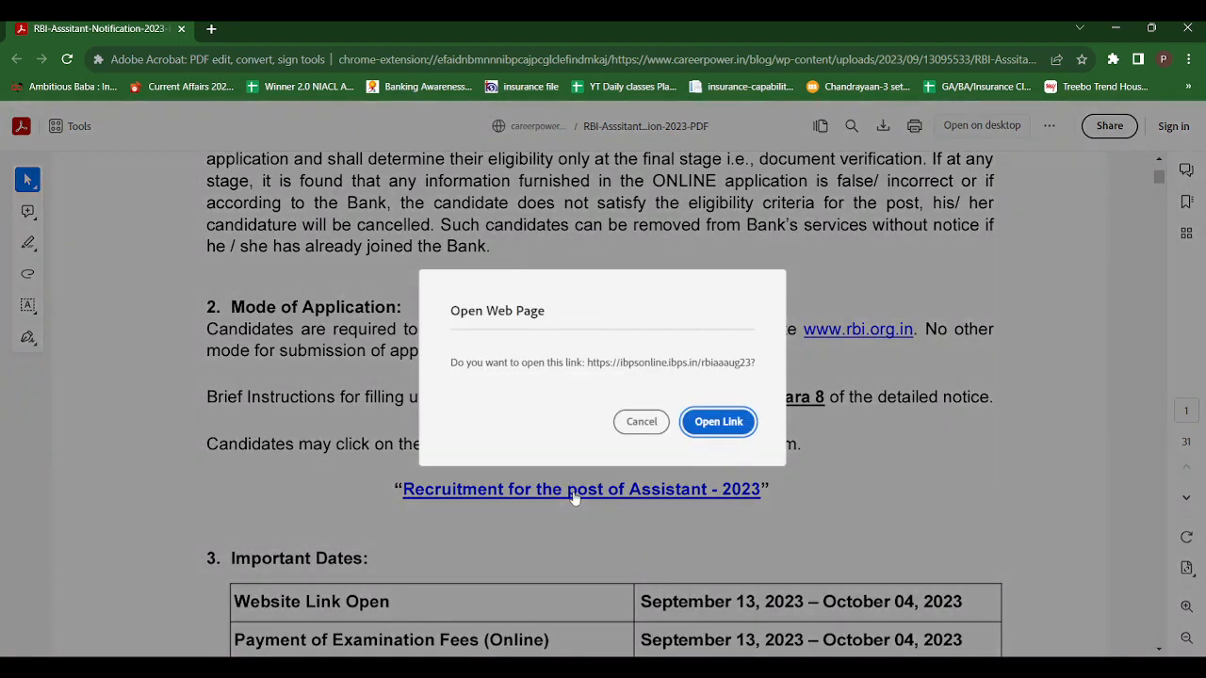
{"action": "left_click", "coordinate": [719, 422]}
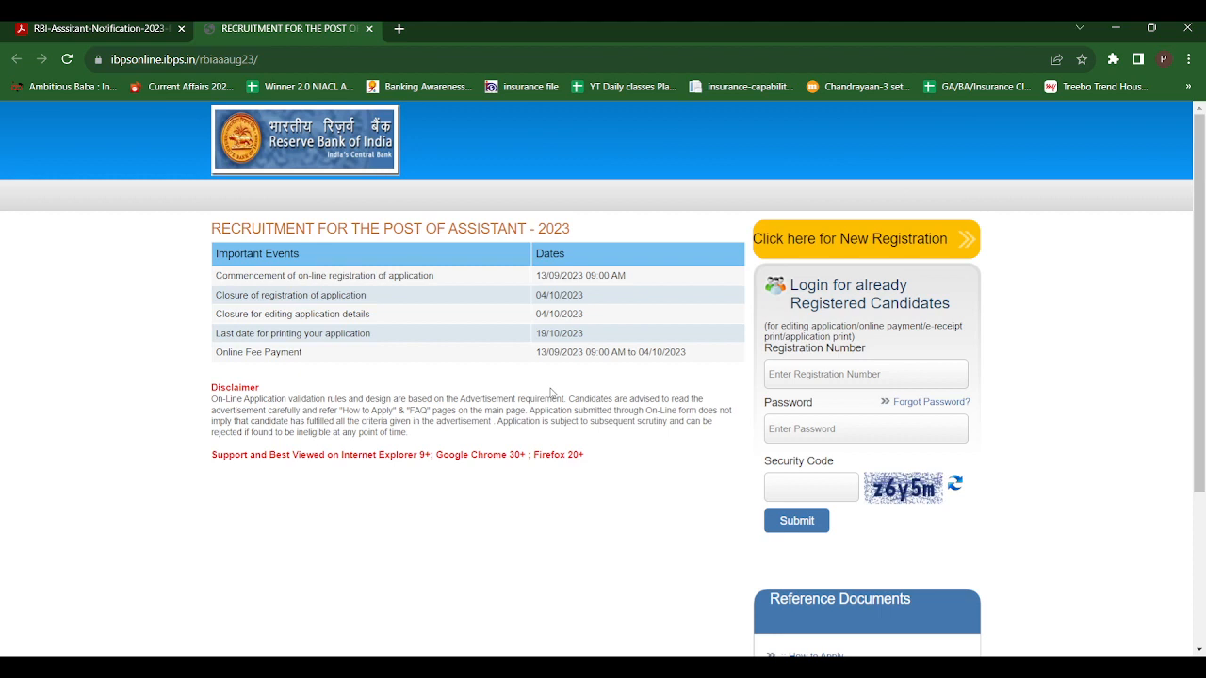
{"action": "left_click", "coordinate": [819, 252]}
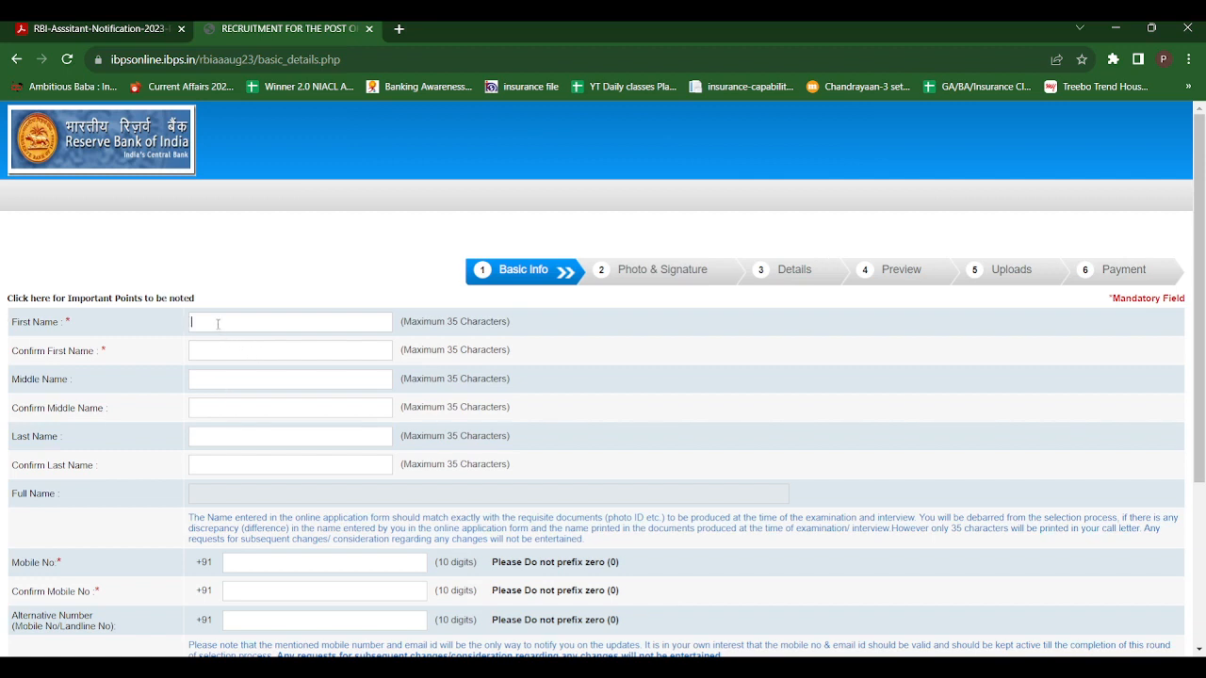
Fill in and confirm the candidate's first, middle and last names in the basic information form
{"action": "left_click", "coordinate": [212, 354]}
{"action": "left_click", "coordinate": [217, 381]}
{"action": "left_click", "coordinate": [204, 408]}
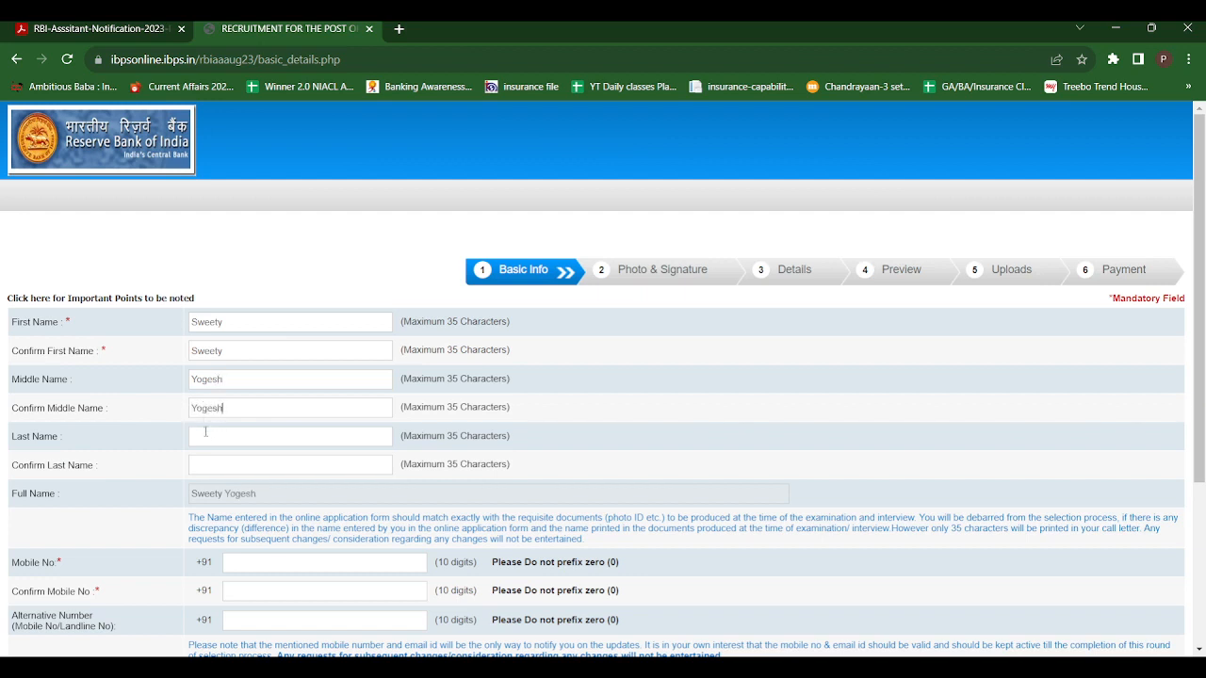
{"action": "left_click", "coordinate": [219, 465]}
Enter and confirm the candidate's mobile number, and fill in an alternative contact number
{"action": "left_click", "coordinate": [1200, 650]}
{"action": "scroll", "coordinate": [1199, 650], "scroll_direction": "down", "scroll_amount": 3}
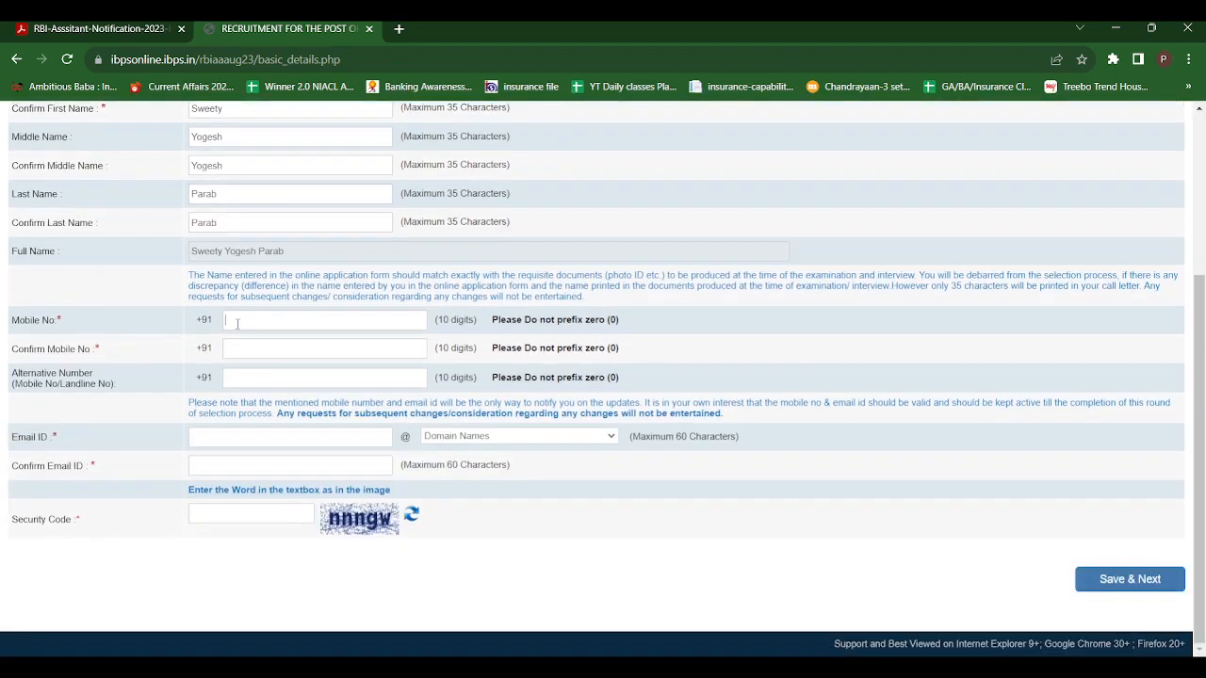
{"action": "left_click", "coordinate": [241, 348]}
{"action": "left_click", "coordinate": [253, 378]}
{"action": "type", "text": "1"}
Enter the candidate's email ID without its domain and choose gmail.com as the domain name
{"action": "left_click", "coordinate": [248, 438]}
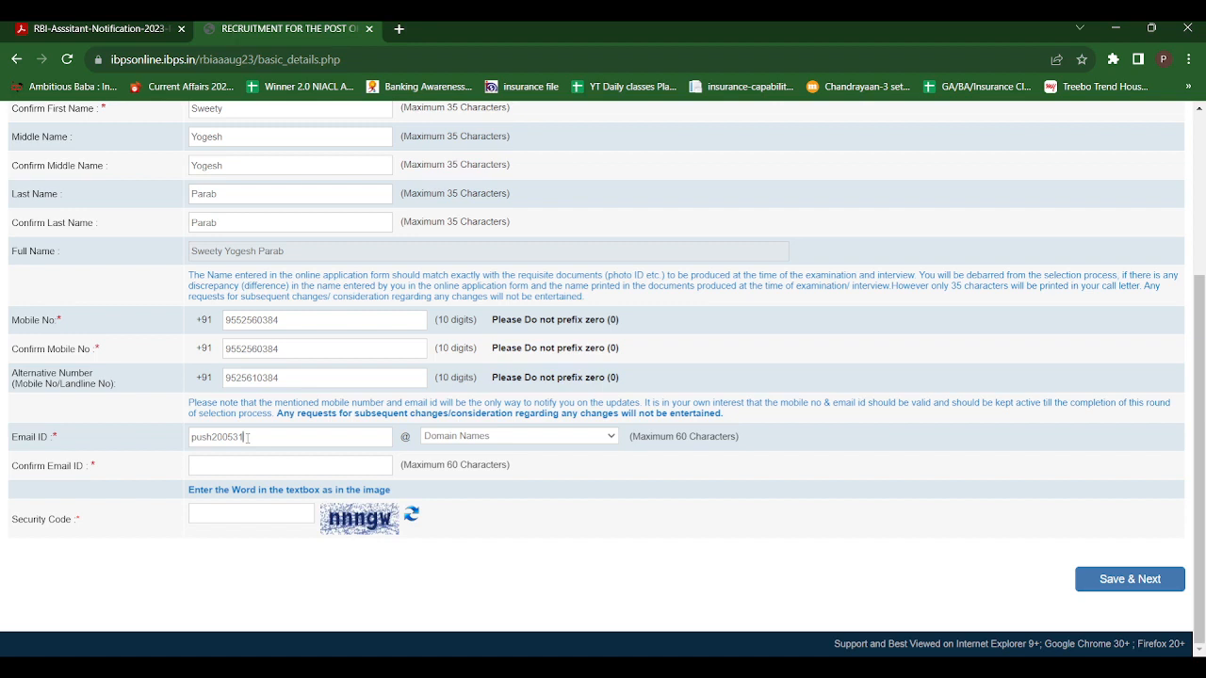
{"action": "type", "text": "gmail.com"}
{"action": "key", "text": "BackSpace"}
{"action": "key", "text": "BackSpace"}
{"action": "key", "text": "BackSpace"}
{"action": "key", "text": "BackSpace"}
{"action": "key", "text": "BackSpace"}
{"action": "key", "text": "BackSpace"}
{"action": "key", "text": "BackSpace"}
{"action": "key", "text": "BackSpace"}
{"action": "key", "text": "BackSpace"}
{"action": "left_click", "coordinate": [474, 439]}
{"action": "left_click", "coordinate": [451, 479]}
Repeat the candidate's full email address in the confirmation field
{"action": "left_click", "coordinate": [259, 466]}
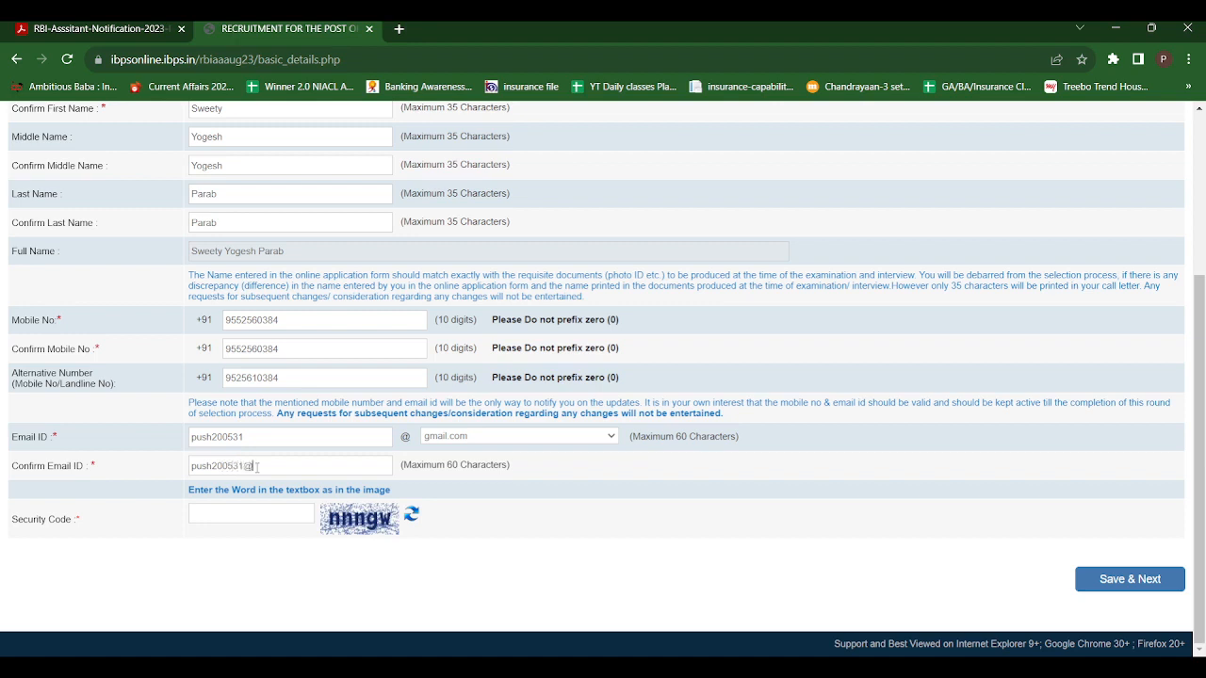
{"action": "type", "text": "nnn"}
{"action": "type", "text": "gw"}
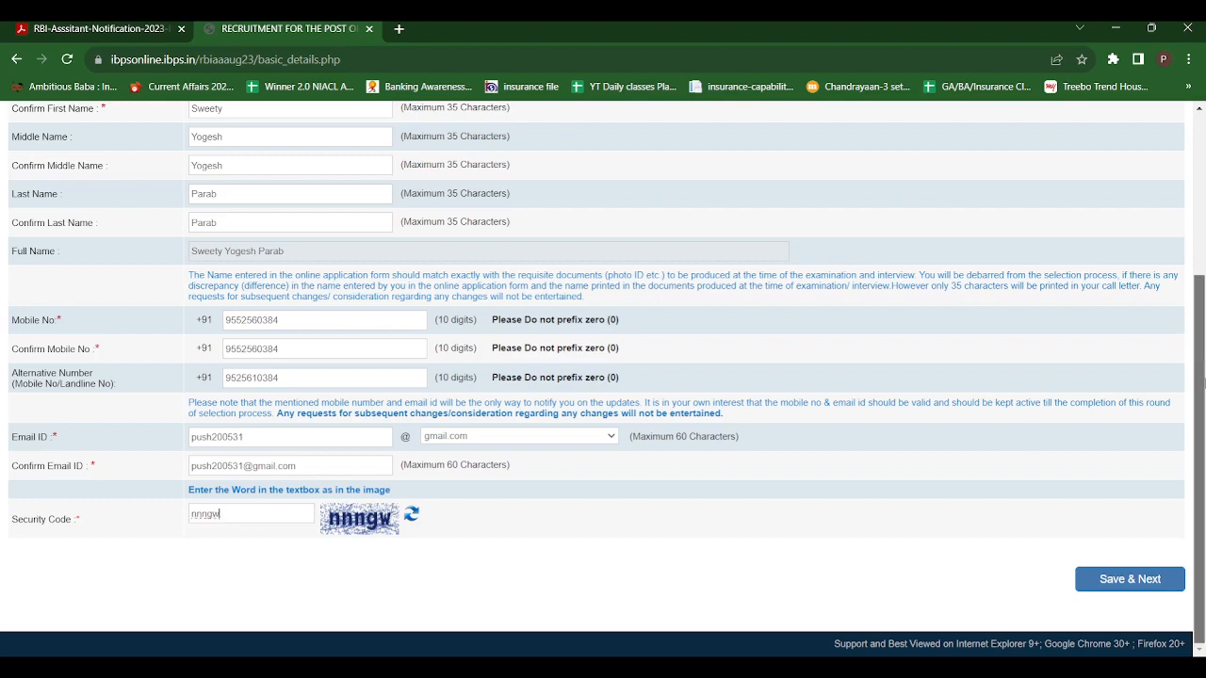
Enter the security code from the image, check the entries, and save and confirm the basic details to continue to Photo & Signature
{"action": "scroll", "coordinate": [1203, 330], "scroll_direction": "up", "scroll_amount": 2}
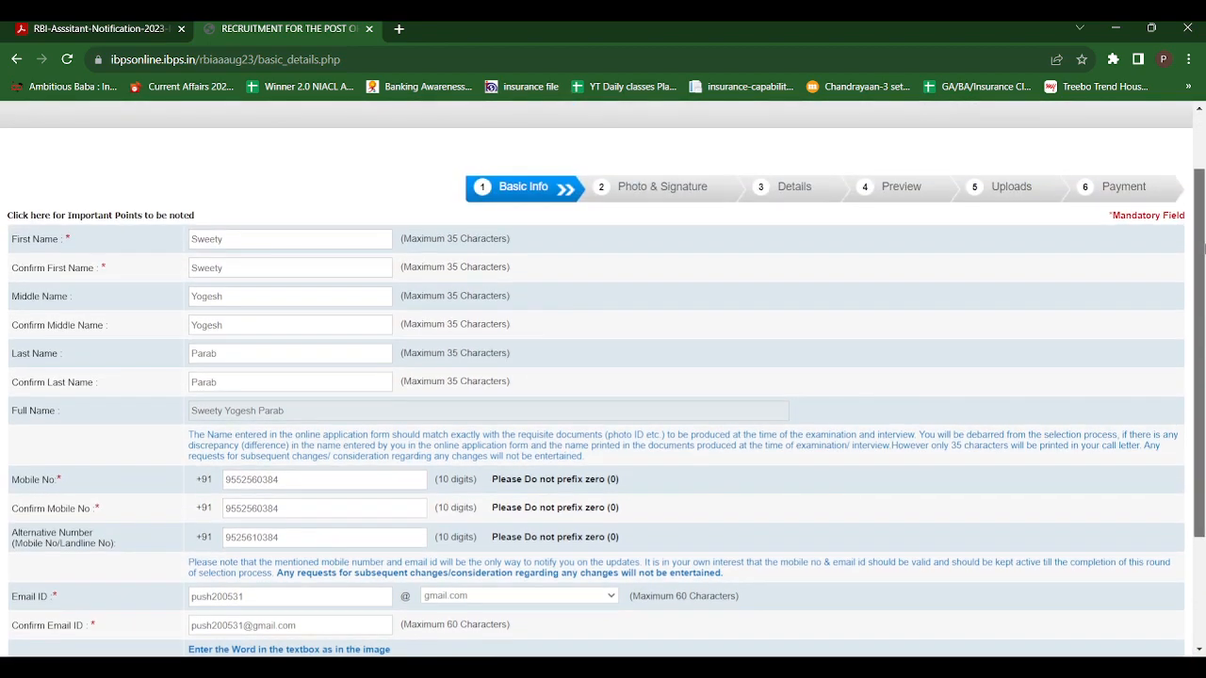
{"action": "scroll", "coordinate": [1203, 248], "scroll_direction": "down", "scroll_amount": 2}
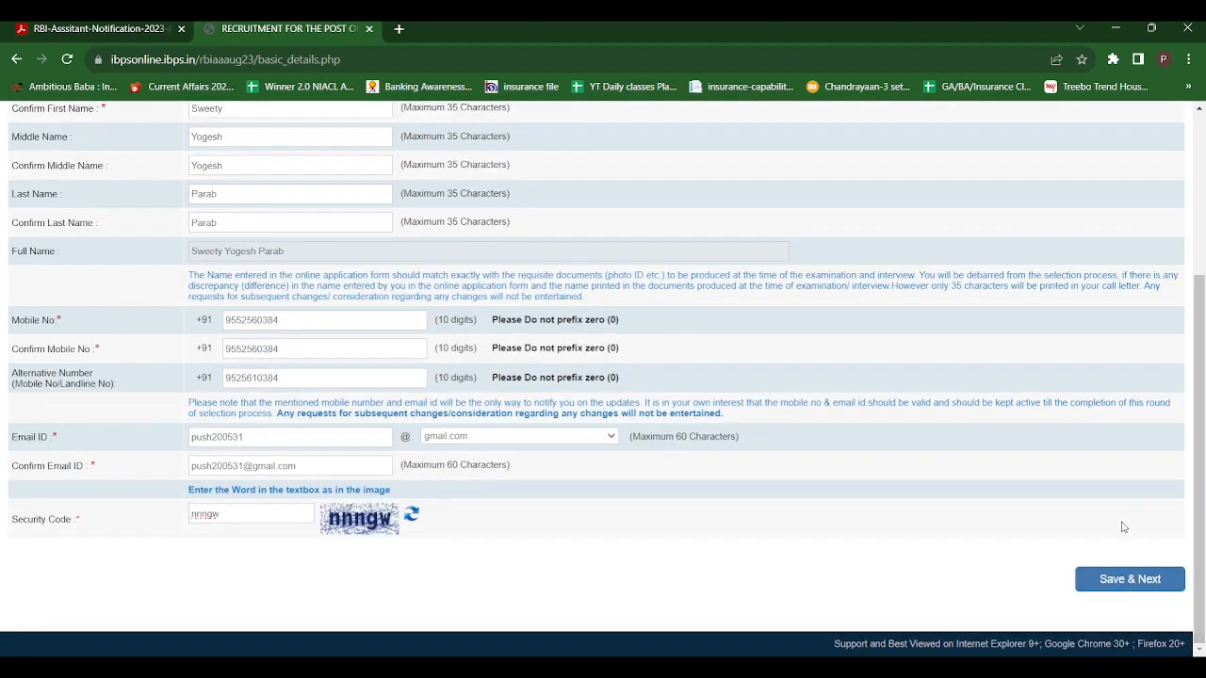
{"action": "left_click", "coordinate": [1112, 586]}
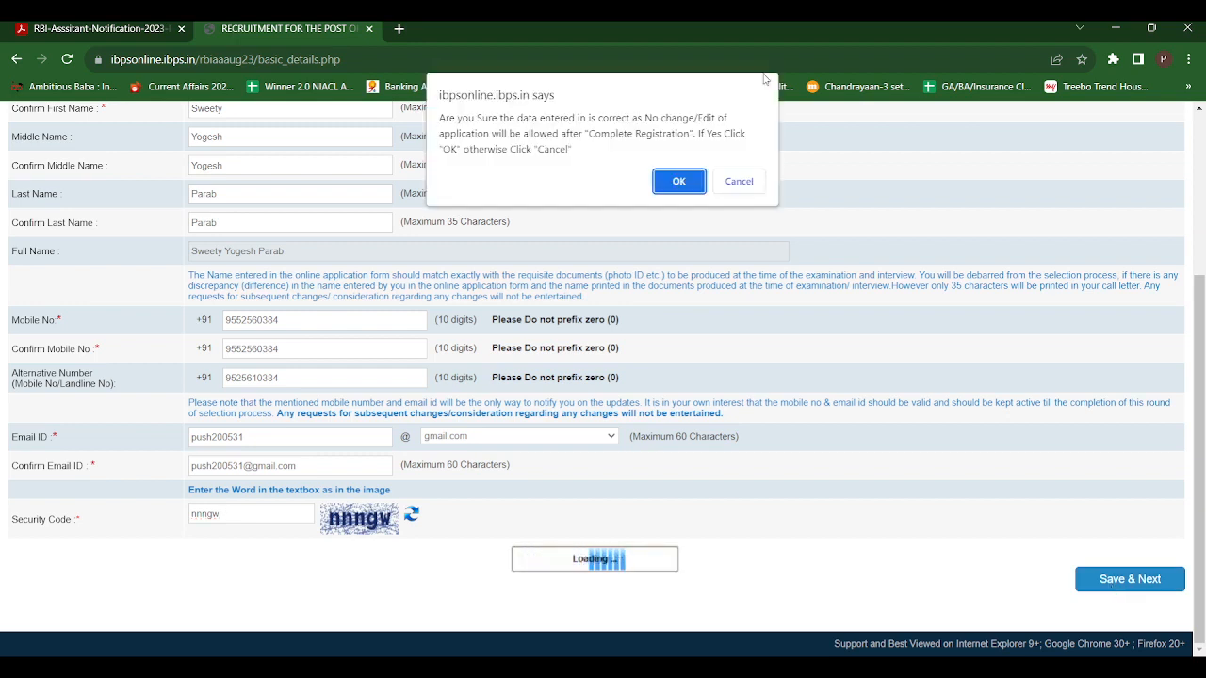
{"action": "left_click", "coordinate": [679, 186]}
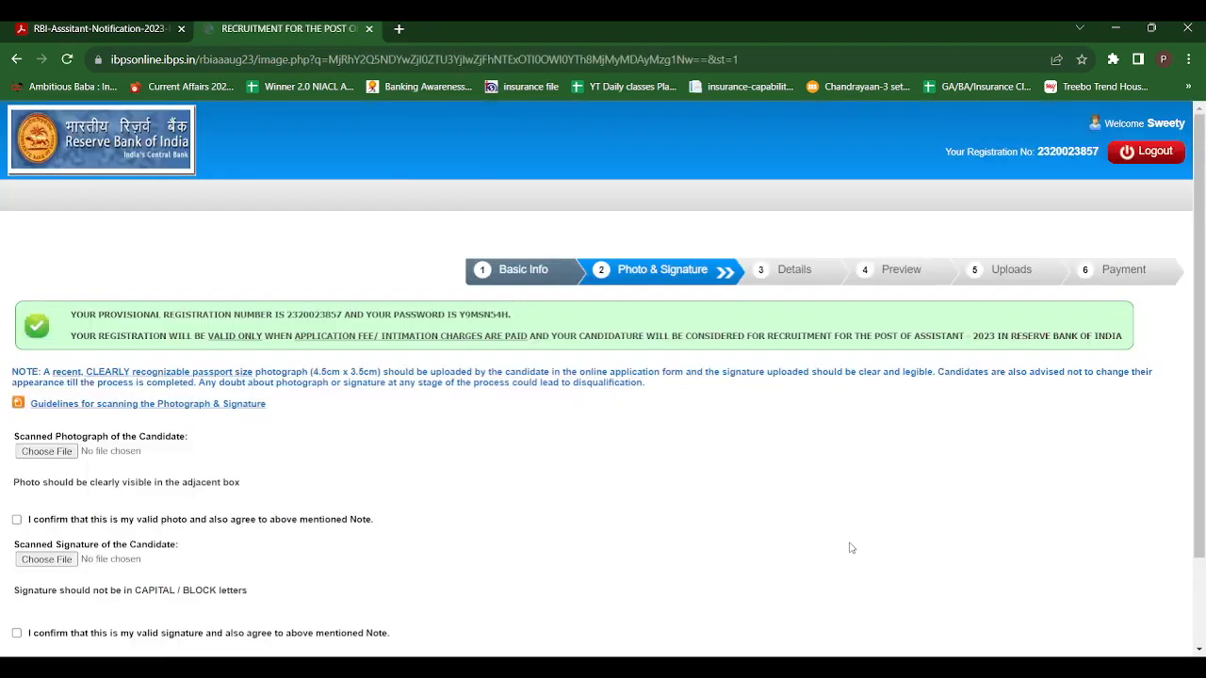
{"action": "scroll", "coordinate": [1203, 370], "scroll_direction": "down", "scroll_amount": 2}
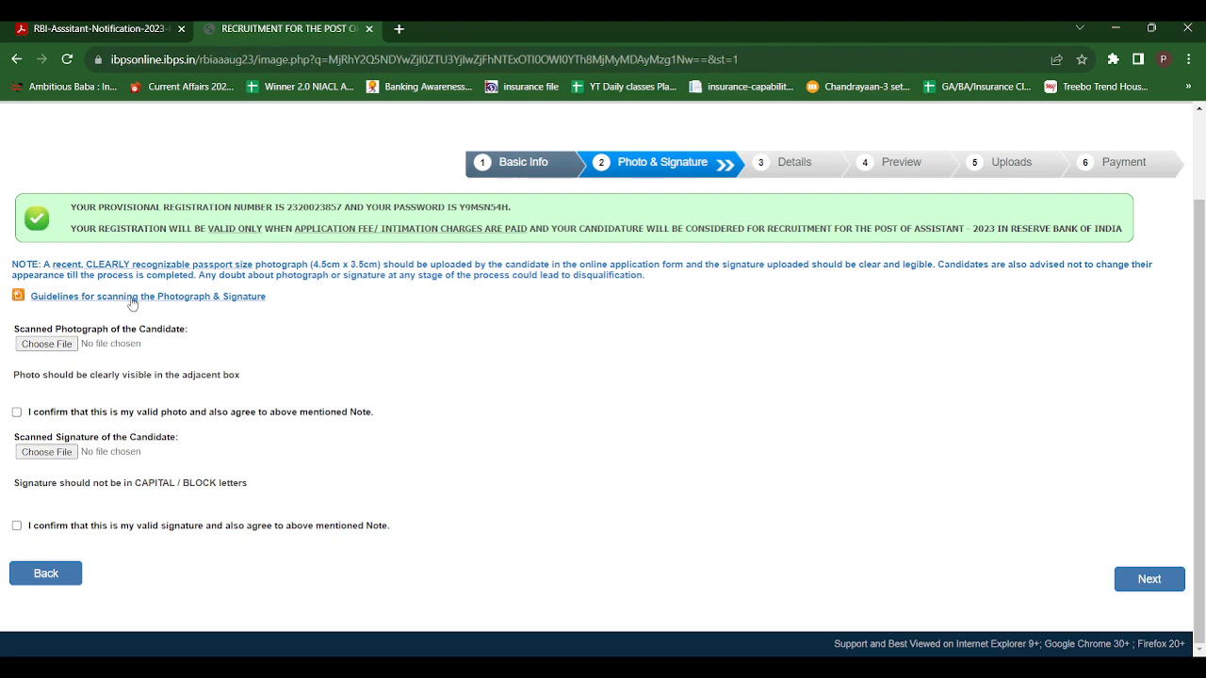
{"action": "left_click", "coordinate": [100, 28]}
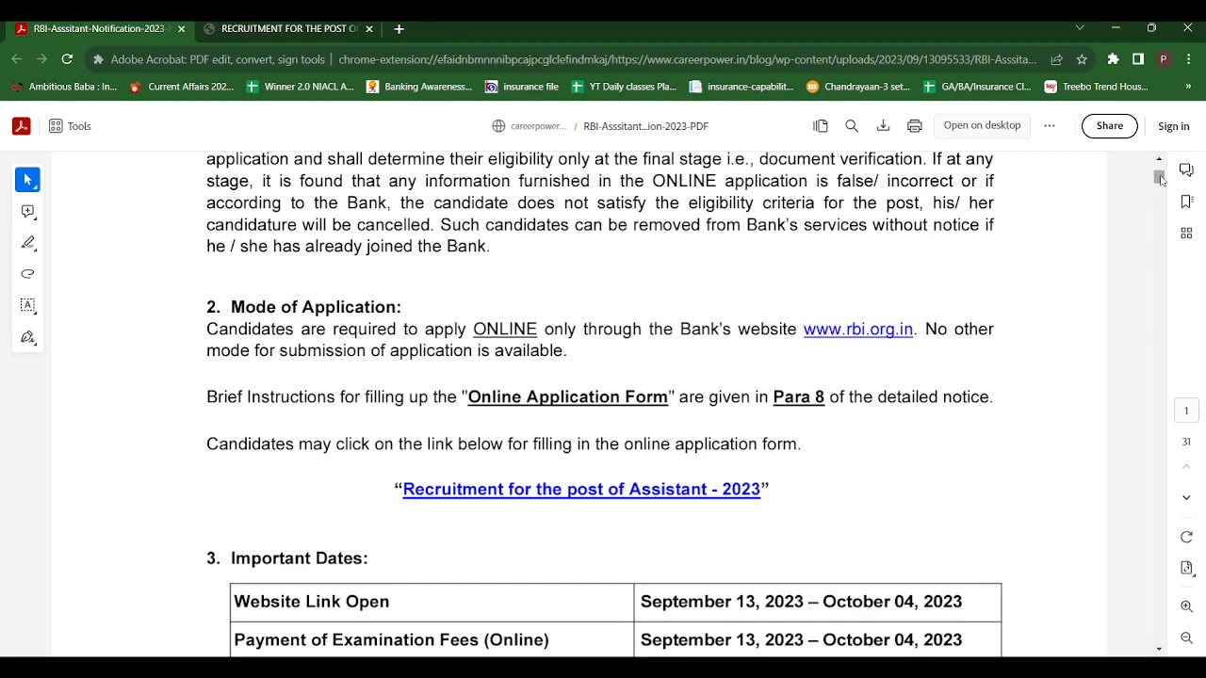
{"action": "scroll", "coordinate": [1168, 198], "scroll_direction": "down", "scroll_amount": 5}
{"action": "left_click_drag", "start_coordinate": [1160, 189], "coordinate": [1160, 162]}
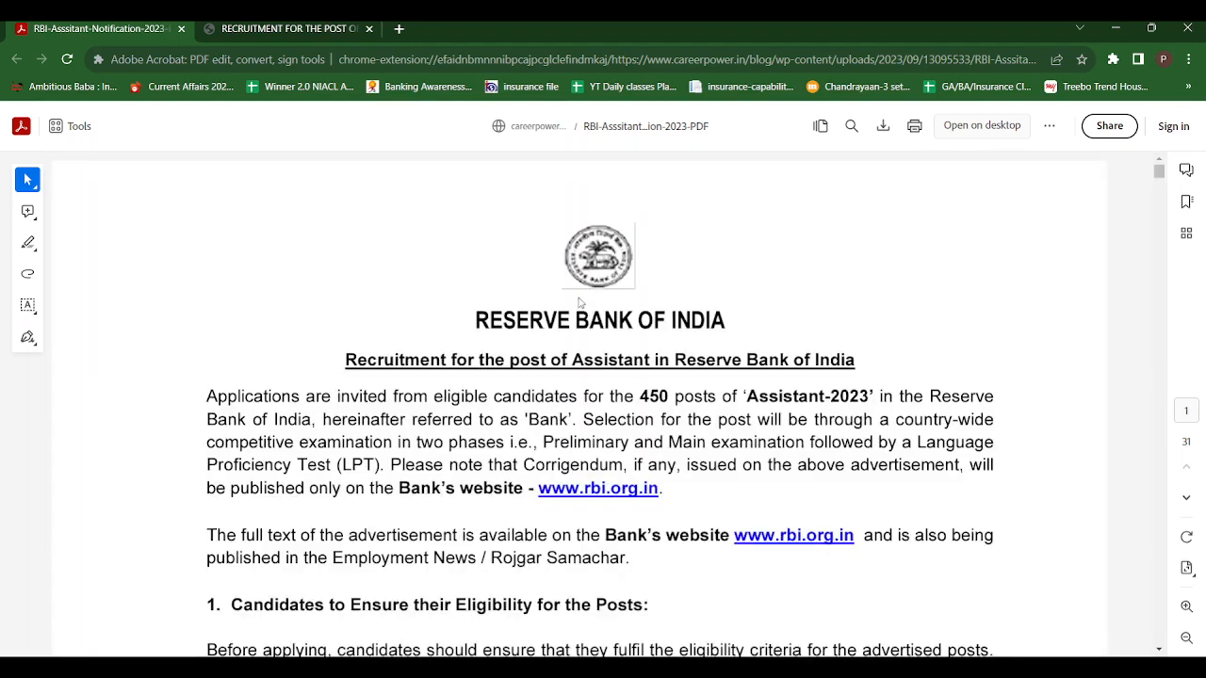
{"action": "left_click", "coordinate": [341, 27]}
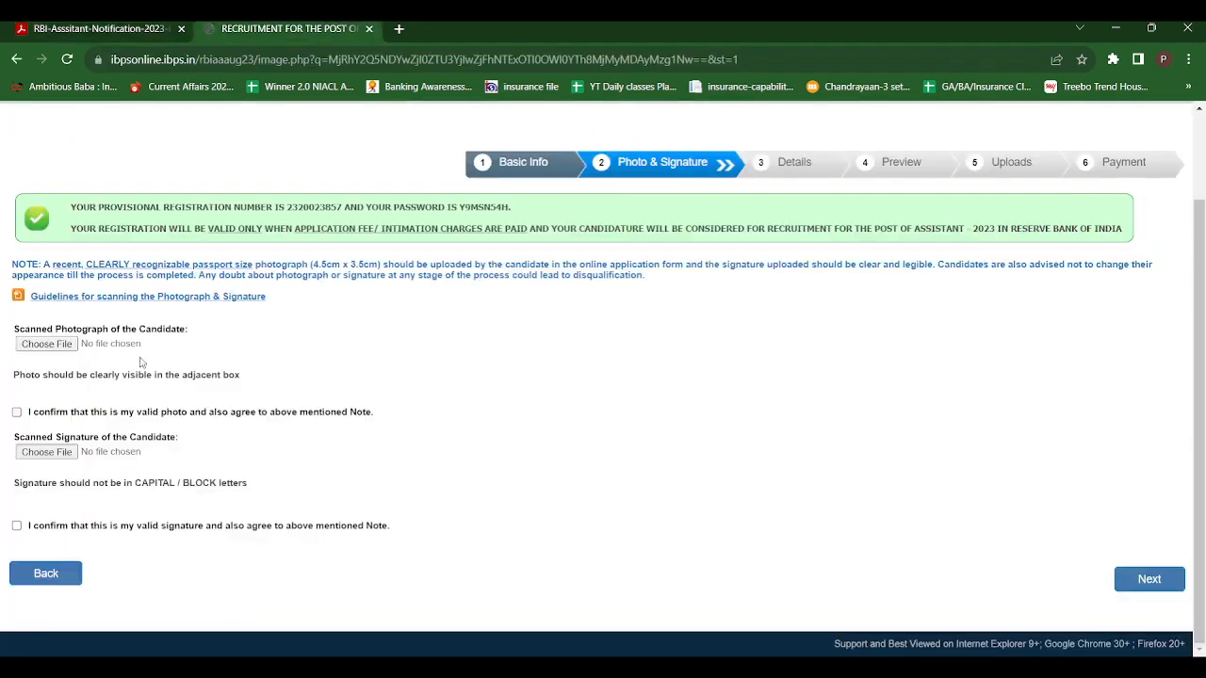
Open the guidelines for scanning the photograph and signature and examine the required image dimensions and file sizes
{"action": "left_click", "coordinate": [90, 300]}
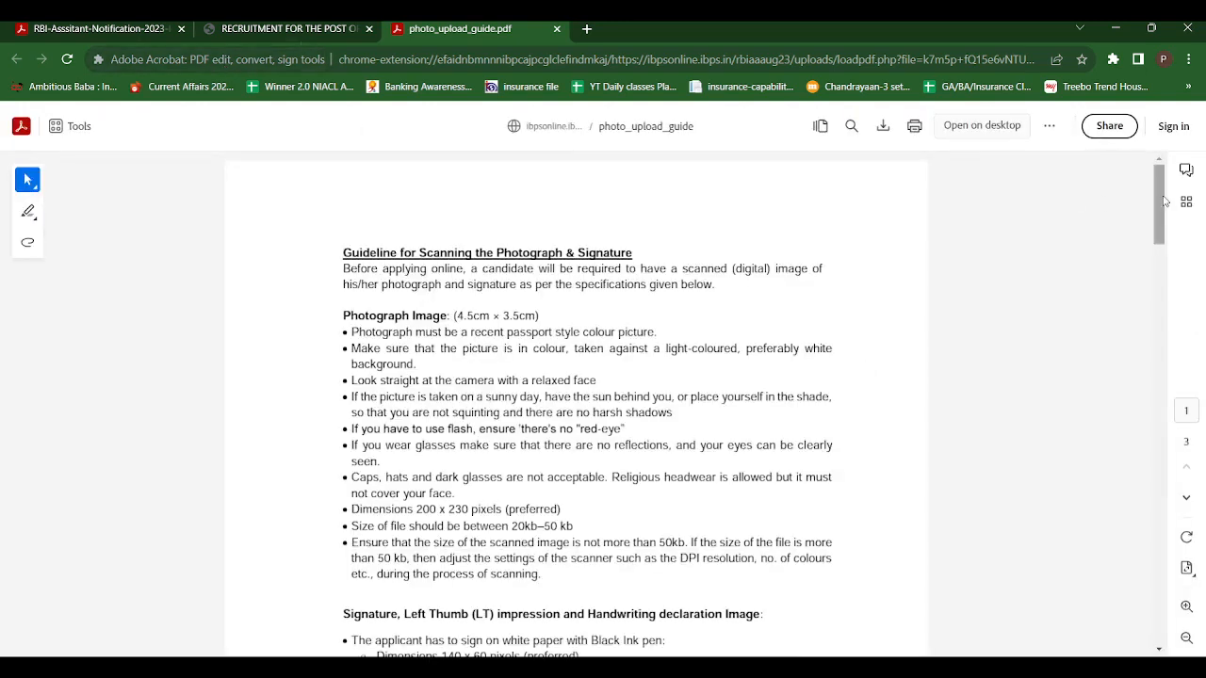
{"action": "left_click_drag", "start_coordinate": [1159, 204], "coordinate": [1165, 207]}
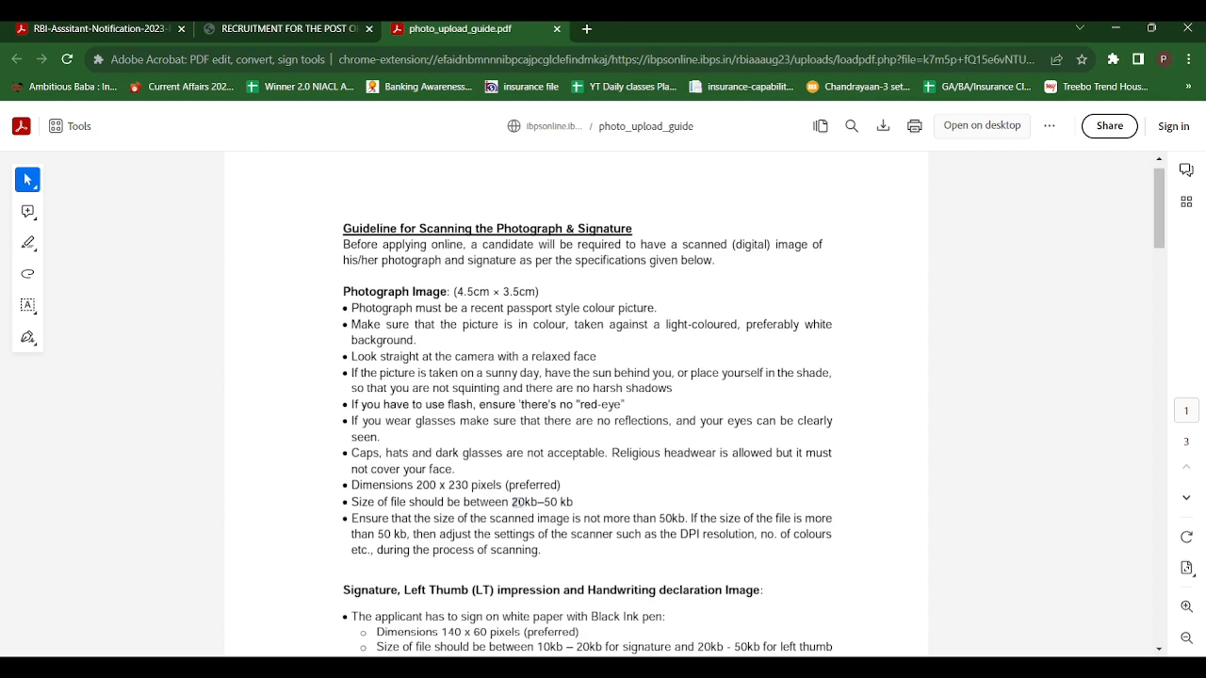
{"action": "left_click_drag", "start_coordinate": [515, 503], "coordinate": [574, 503]}
{"action": "left_click_drag", "start_coordinate": [1160, 237], "coordinate": [1172, 283]}
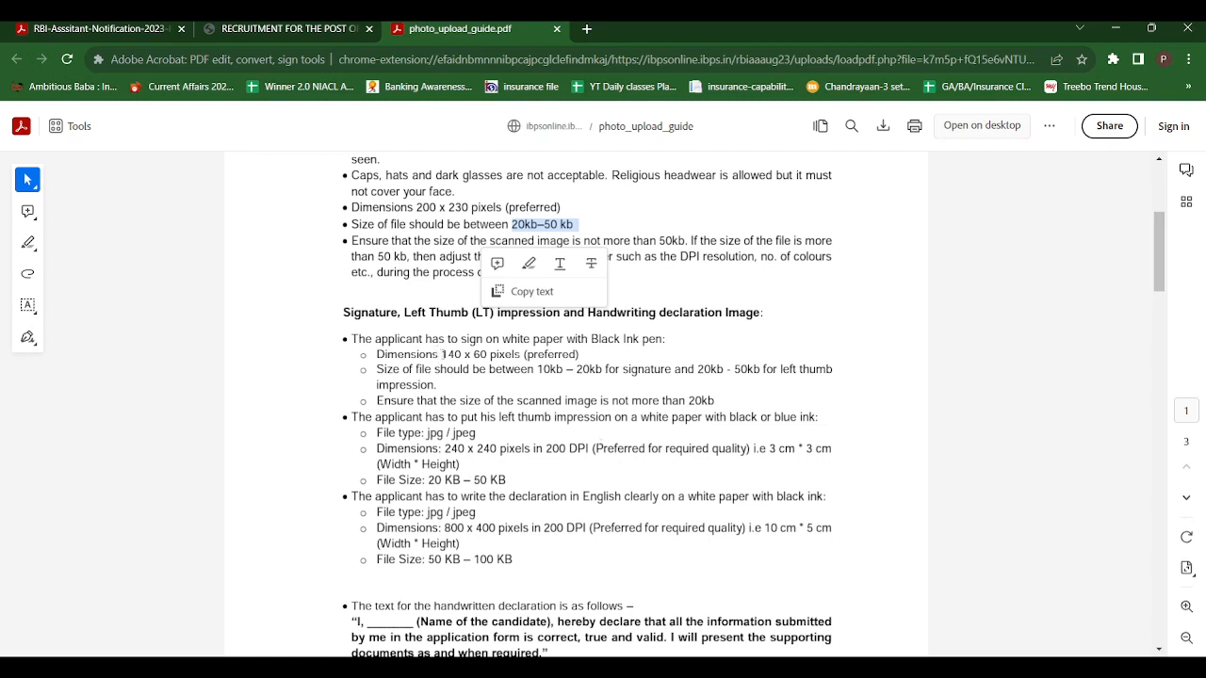
{"action": "left_click_drag", "start_coordinate": [441, 354], "coordinate": [489, 357]}
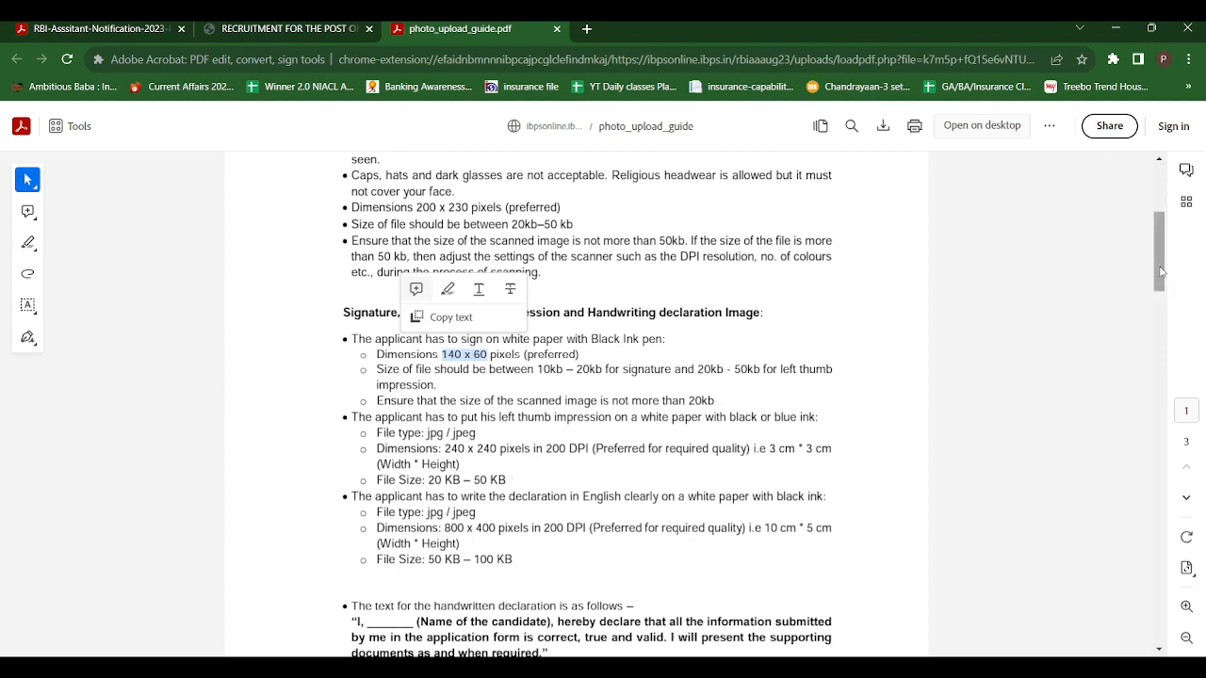
{"action": "left_click_drag", "start_coordinate": [1162, 271], "coordinate": [1163, 287]}
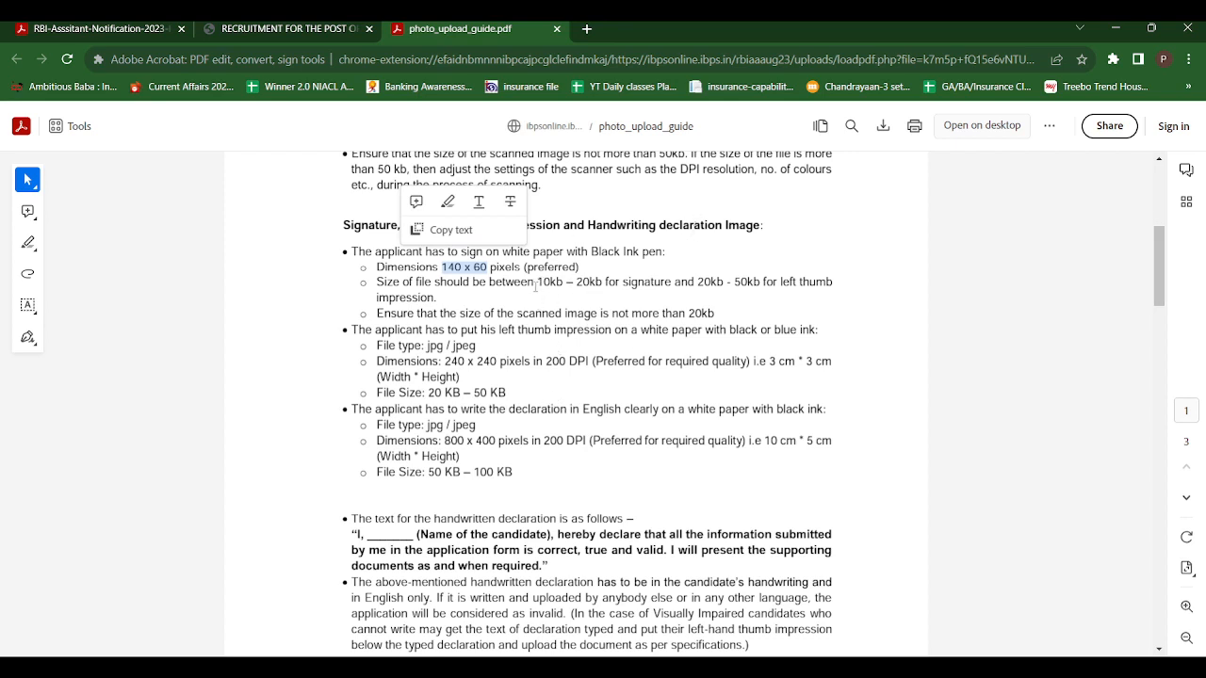
{"action": "left_click", "coordinate": [581, 283]}
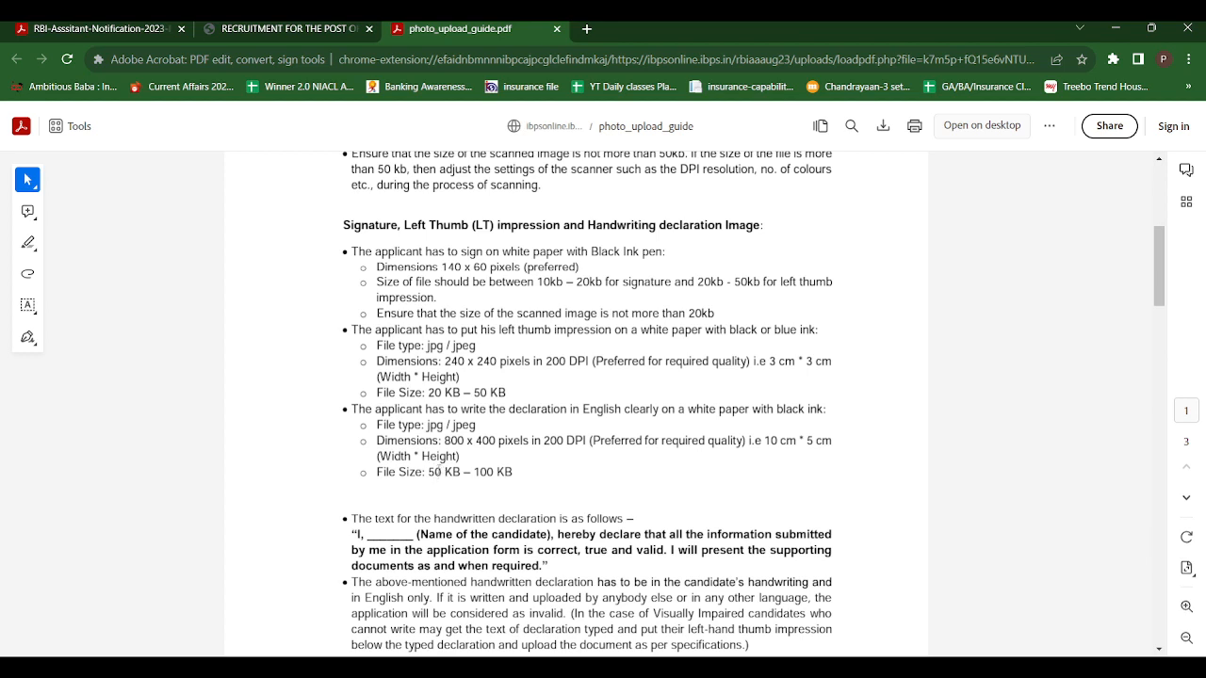
Read the required file size and the wording of the handwritten declaration in the photo and signature guidelines
{"action": "left_click_drag", "start_coordinate": [430, 471], "coordinate": [517, 472]}
{"action": "scroll", "coordinate": [1152, 281], "scroll_direction": "down", "scroll_amount": 3}
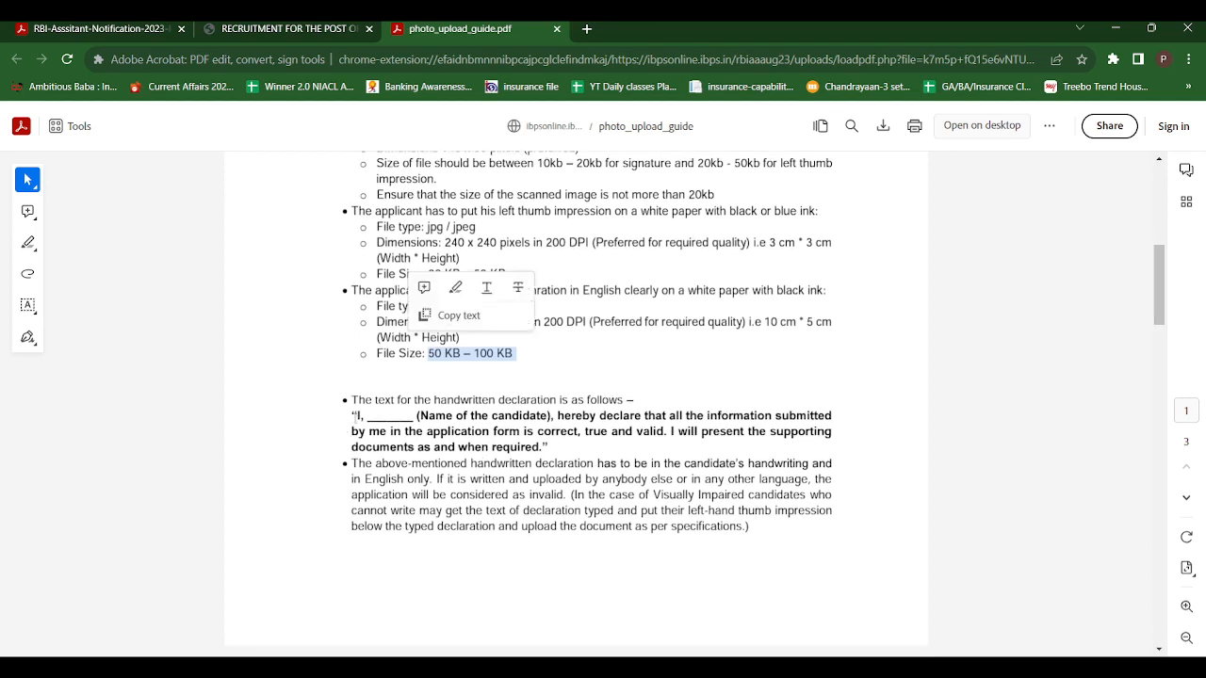
{"action": "left_click_drag", "start_coordinate": [354, 415], "coordinate": [563, 449]}
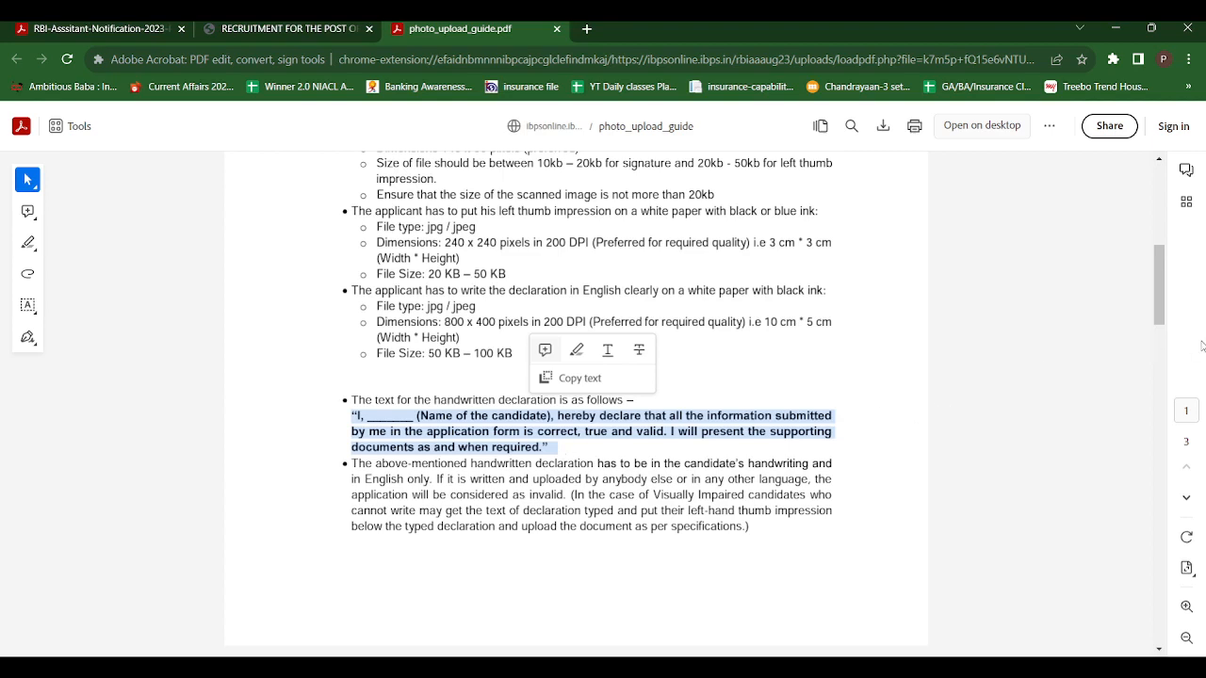
{"action": "mouse_move", "coordinate": [1161, 304]}
{"action": "left_mouse_down"}
{"action": "mouse_move", "coordinate": [1190, 250]}
{"action": "mouse_move", "coordinate": [1195, 196]}
{"action": "left_mouse_up"}
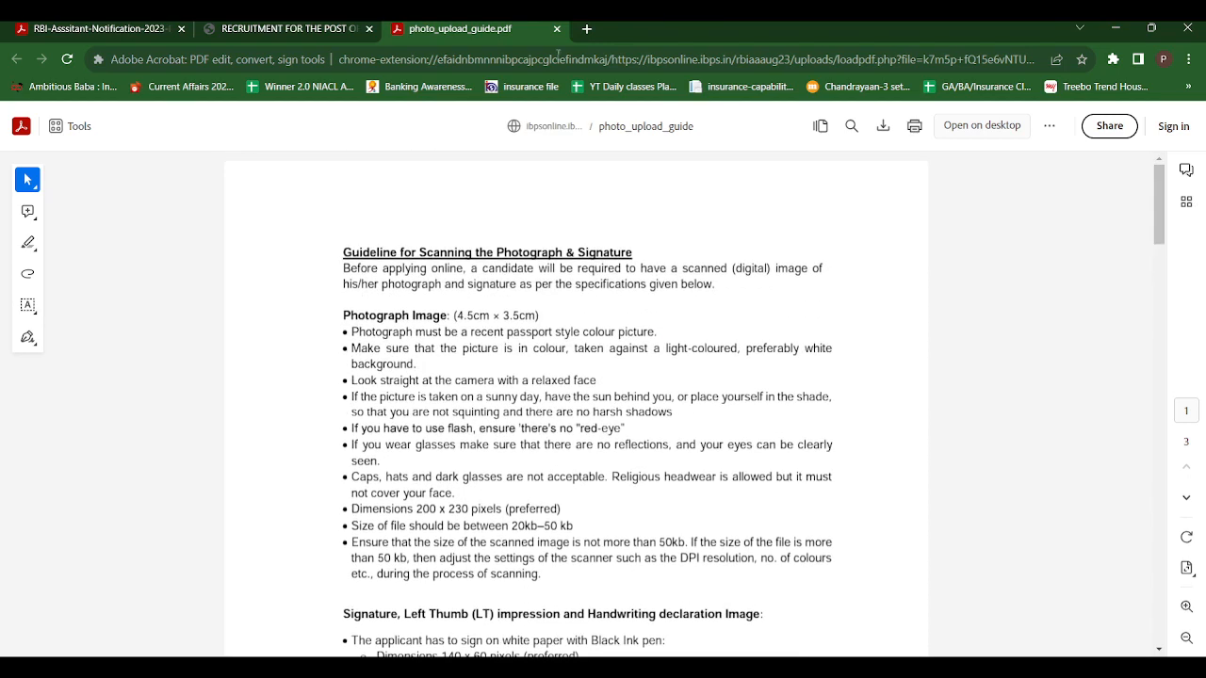
Return to the registration form, upload the candidate's scanned photograph and confirm that it is valid
{"action": "left_click", "coordinate": [266, 26]}
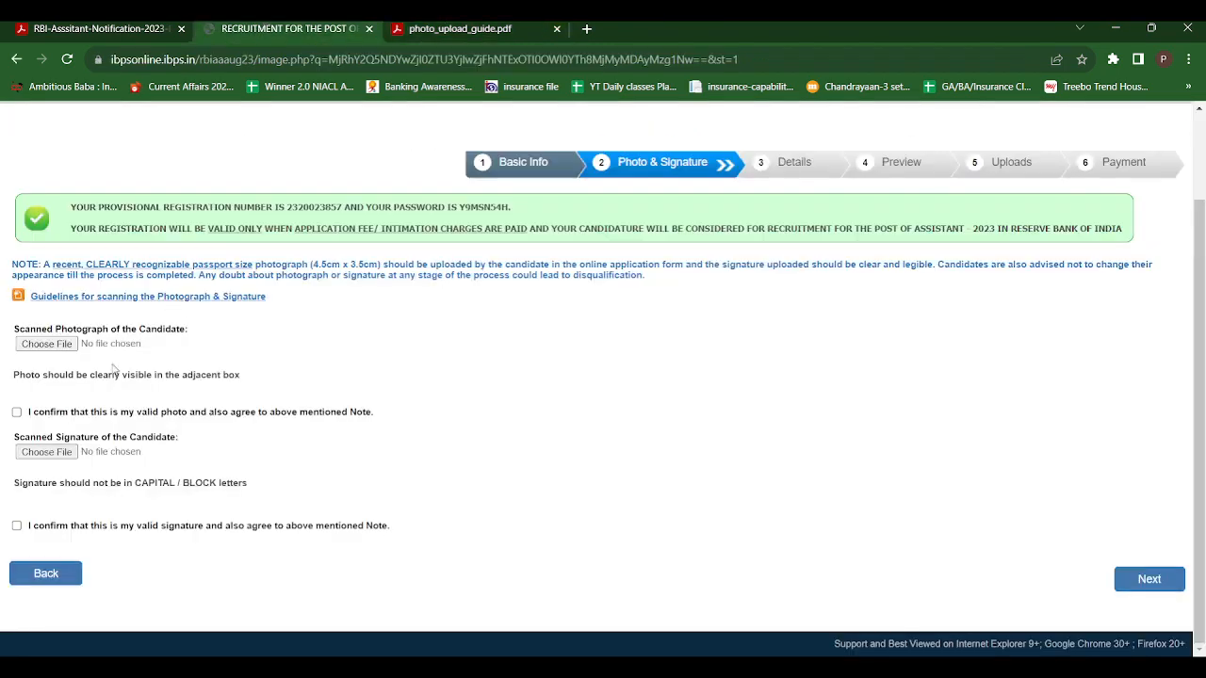
{"action": "left_click", "coordinate": [54, 347]}
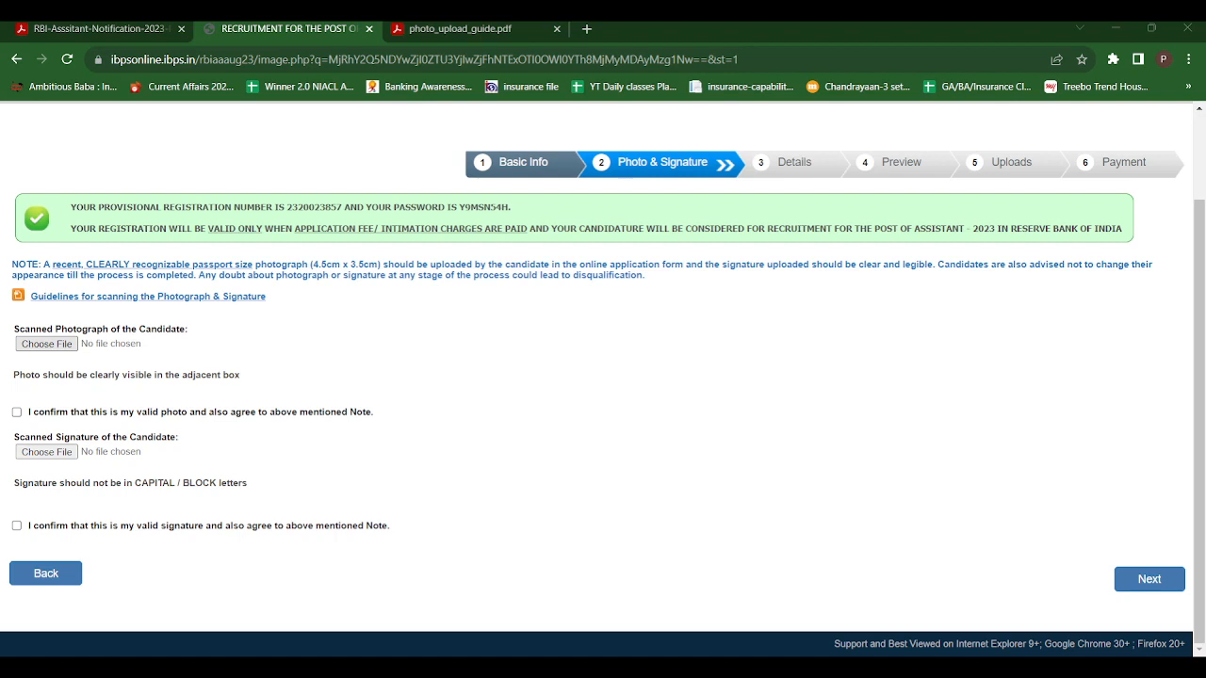
{"action": "left_click", "coordinate": [546, 459]}
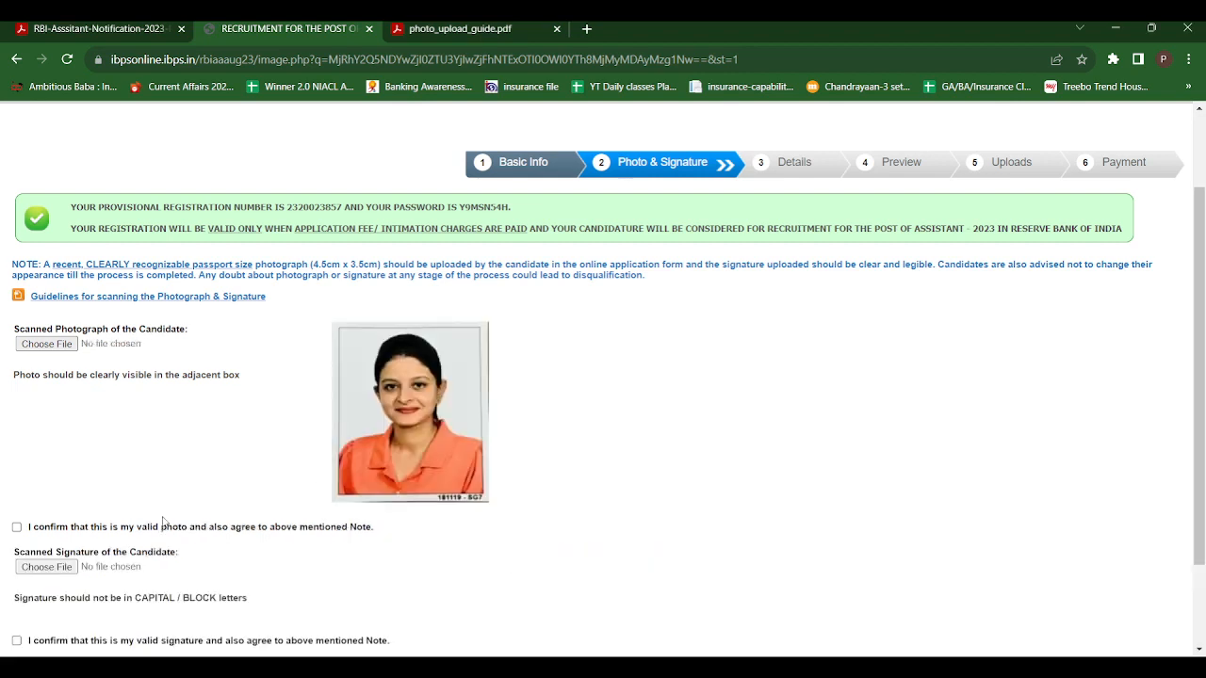
{"action": "left_click", "coordinate": [17, 528]}
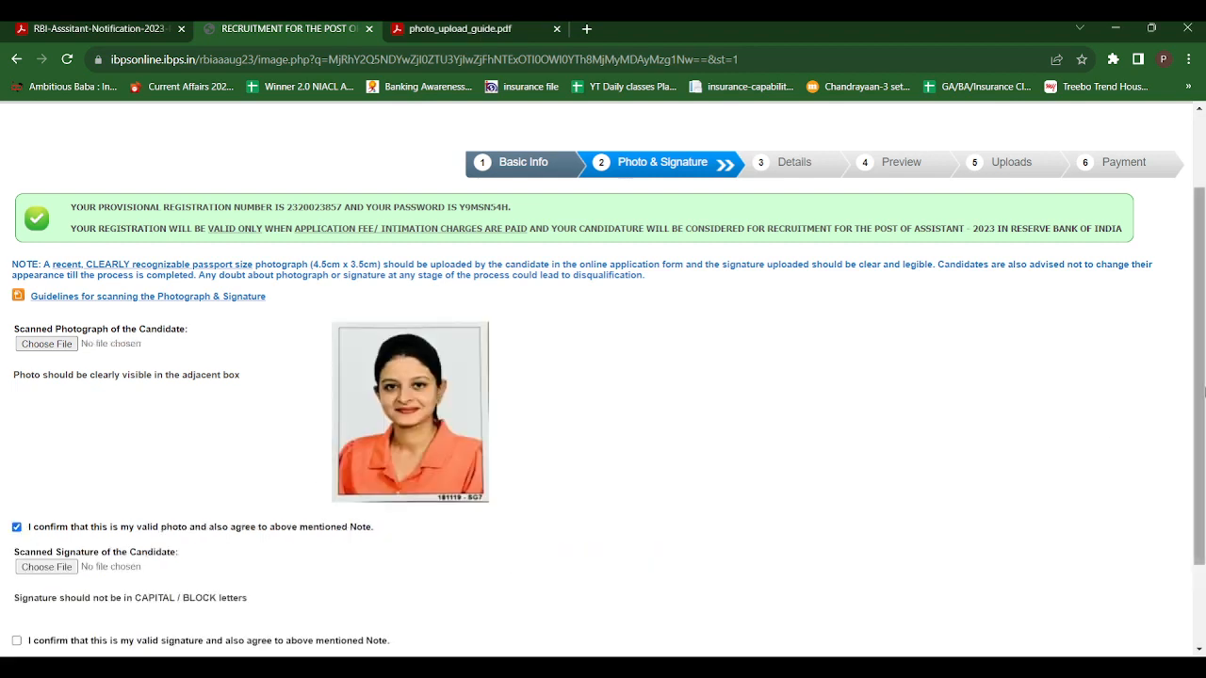
Upload the candidate's scanned signature, confirm that it is valid, and continue to the Details stage
{"action": "scroll", "coordinate": [1178, 405], "scroll_direction": "down", "scroll_amount": 2}
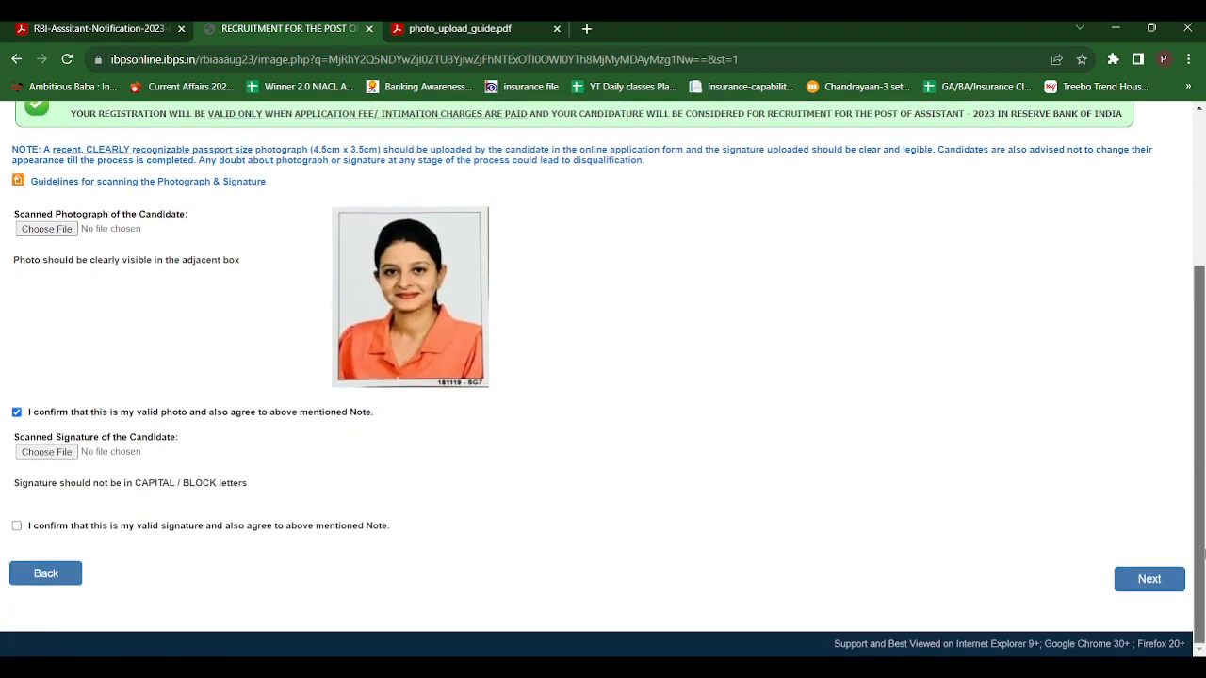
{"action": "left_click", "coordinate": [44, 454]}
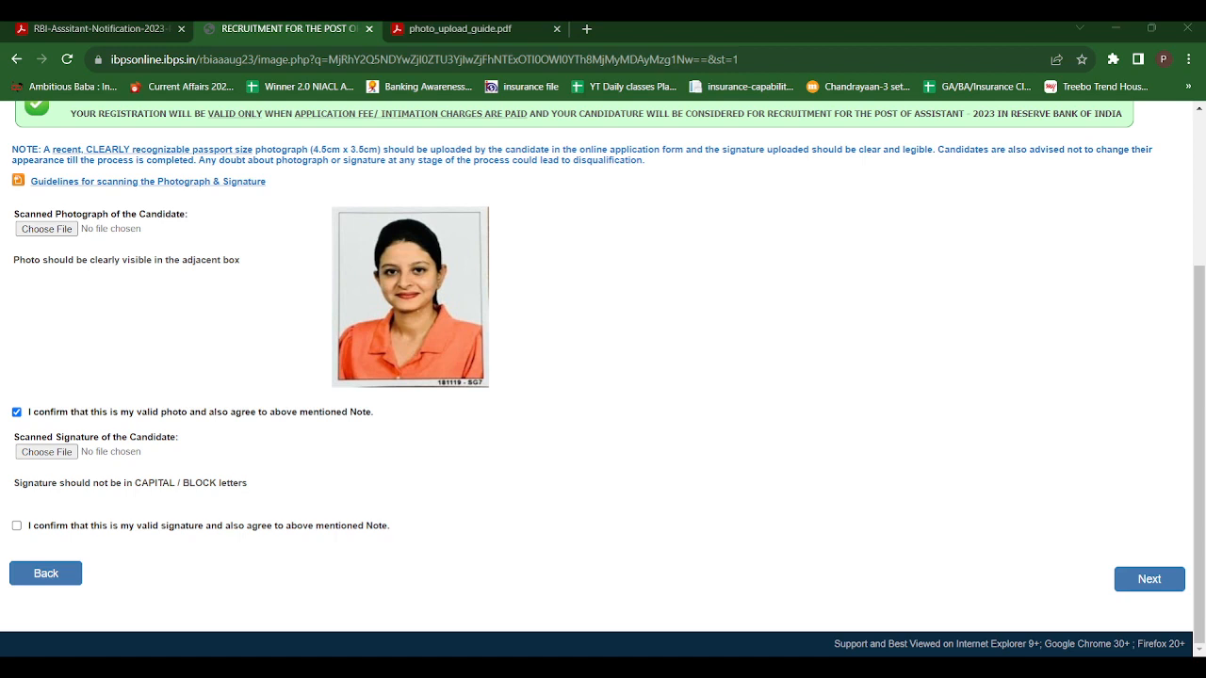
{"action": "left_click", "coordinate": [16, 526]}
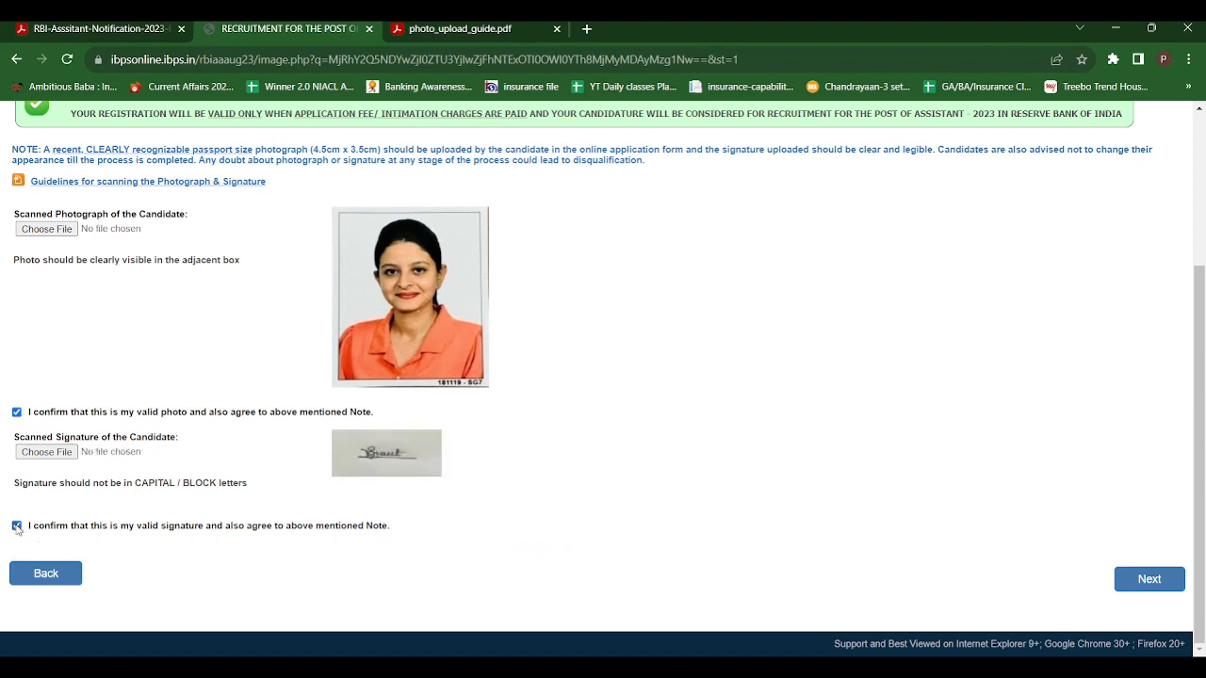
{"action": "left_click", "coordinate": [1162, 581]}
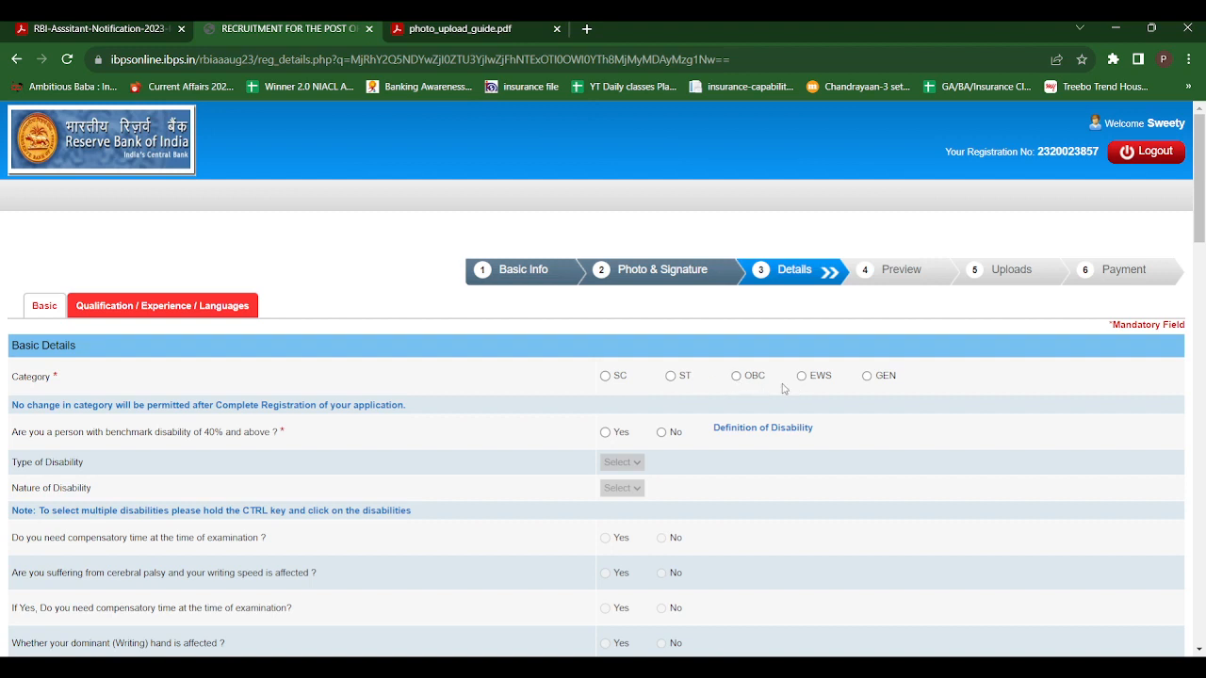
Set the category to GEN and answer No to both the 40% benchmark disability and the under-40% specified disability questions
{"action": "left_click", "coordinate": [867, 377]}
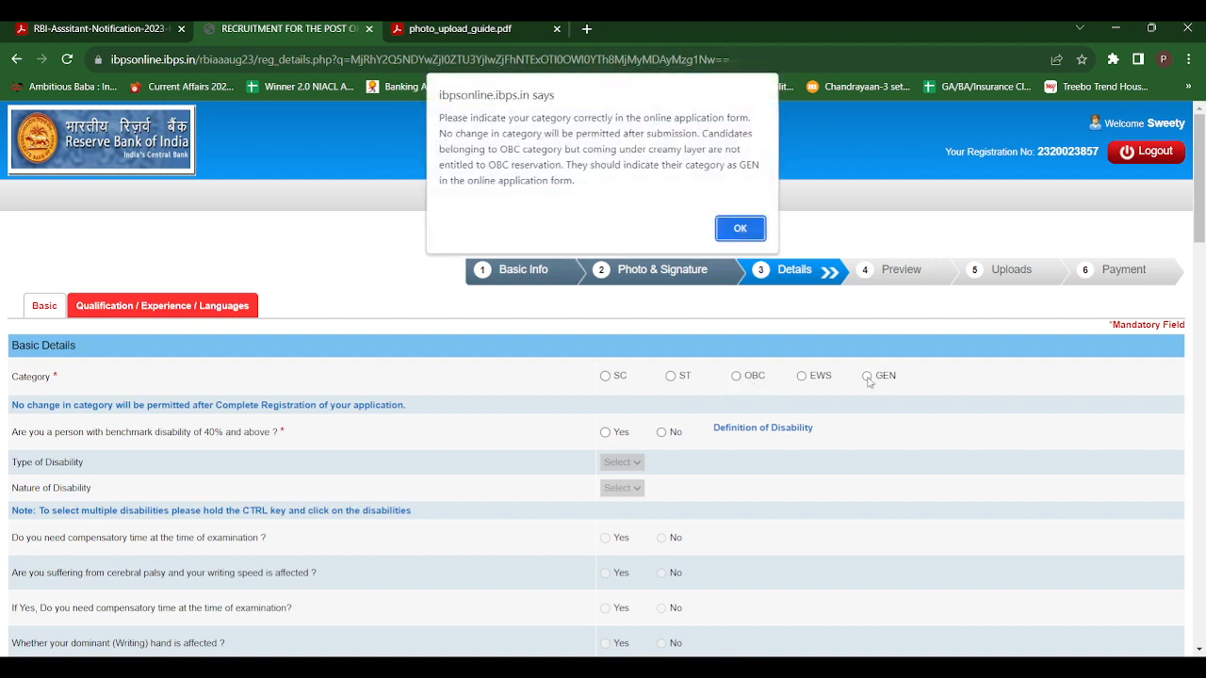
{"action": "left_click", "coordinate": [732, 227]}
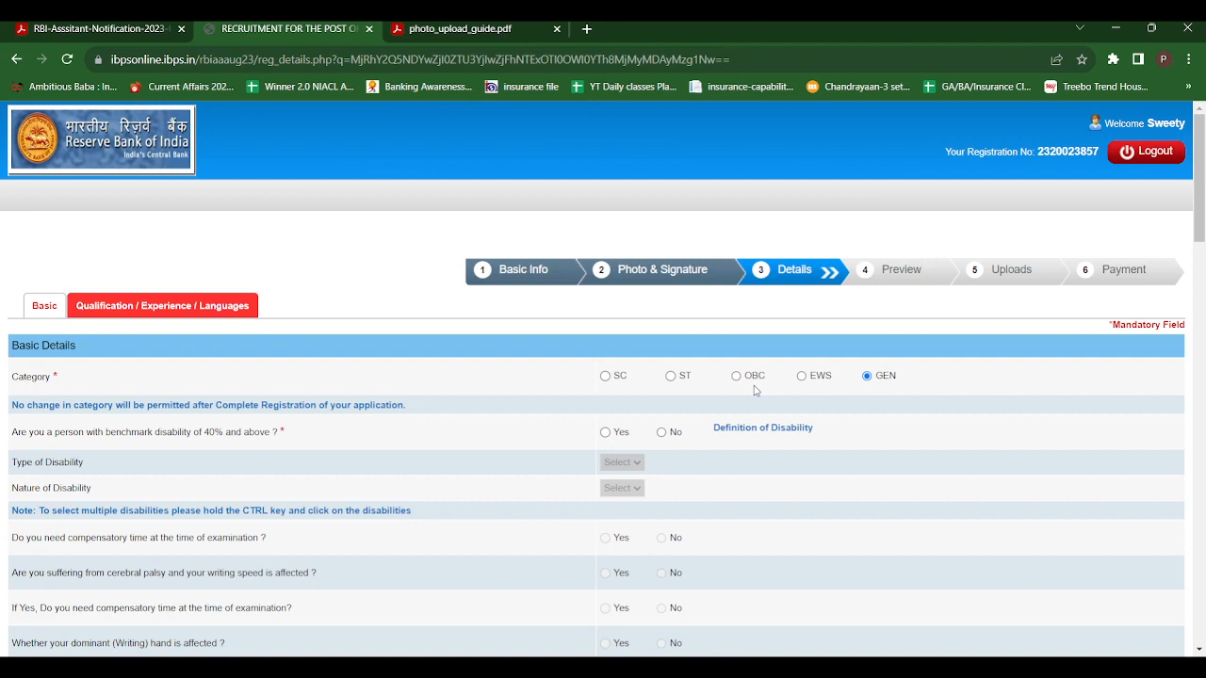
{"action": "left_click_drag", "start_coordinate": [1203, 156], "coordinate": [1203, 198]}
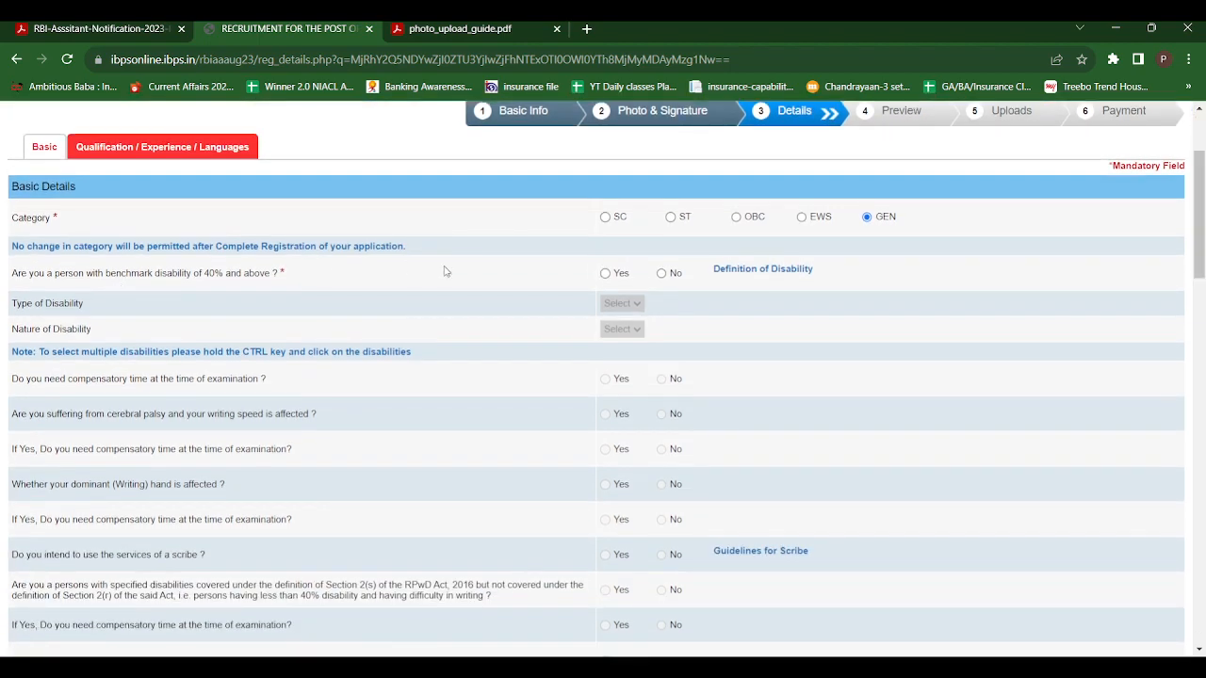
{"action": "left_click", "coordinate": [663, 275]}
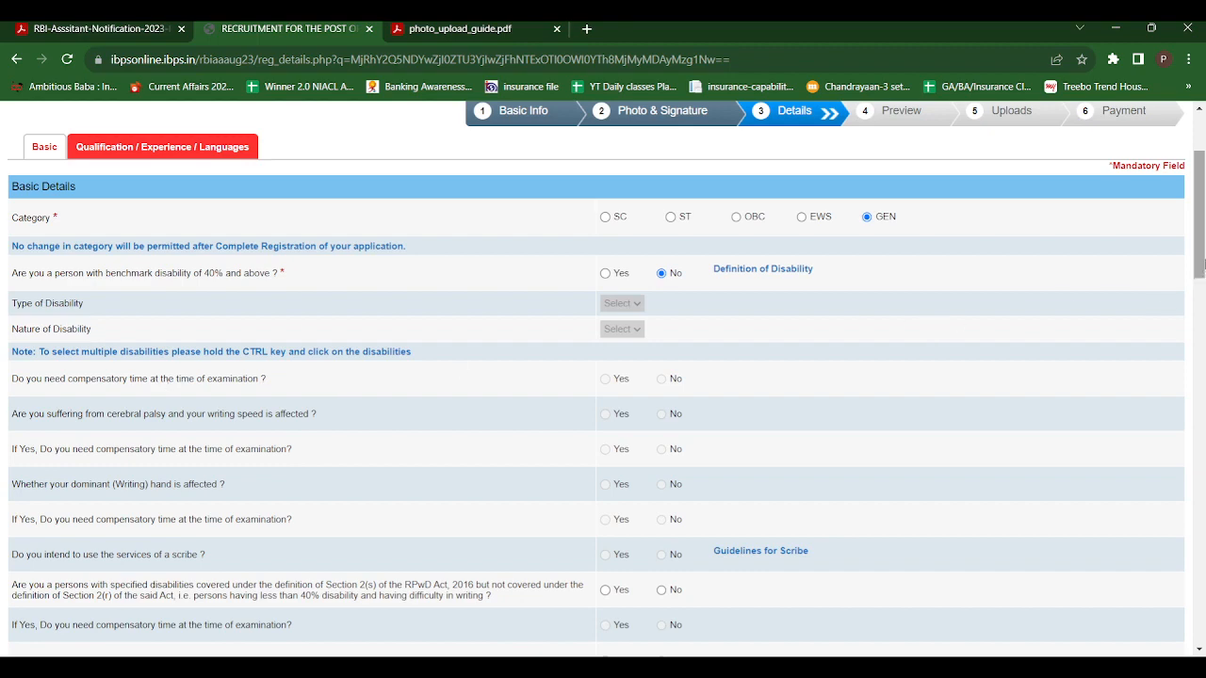
{"action": "left_click_drag", "start_coordinate": [1203, 264], "coordinate": [1204, 289]}
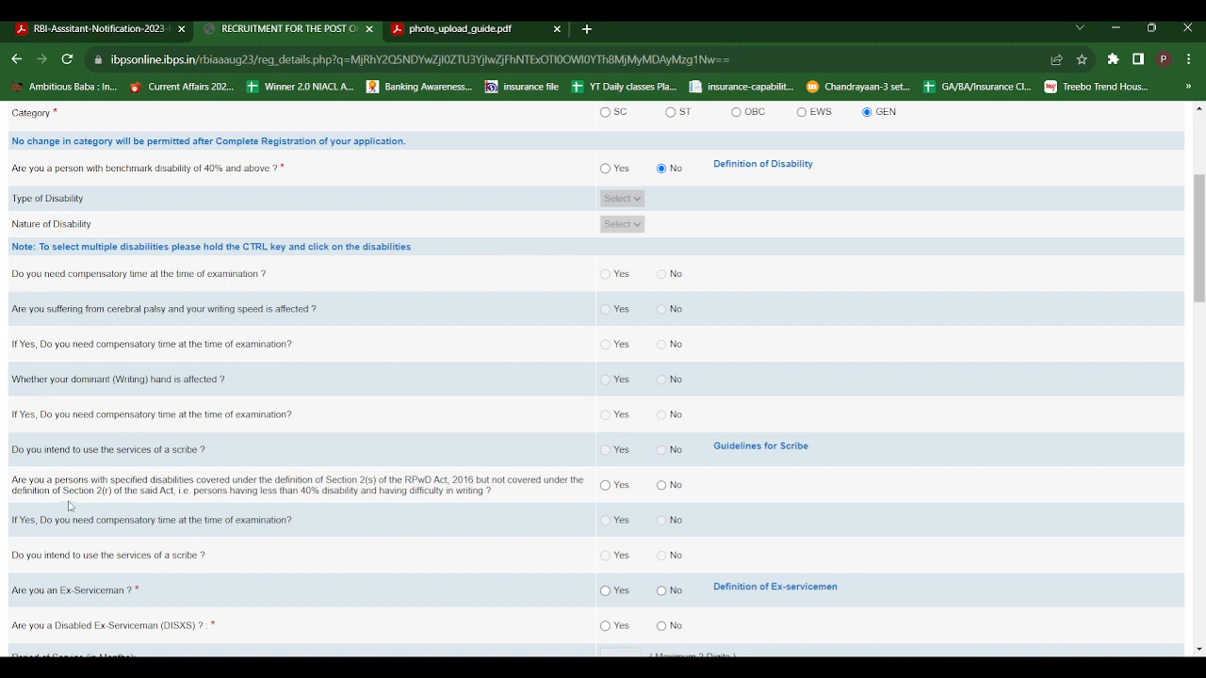
{"action": "left_click", "coordinate": [661, 486]}
Answer No to being an Ex-Serviceman, a Disabled Ex-Serviceman and a dependent of Defence personnel killed or severely disabled
{"action": "left_click_drag", "start_coordinate": [1200, 282], "coordinate": [1203, 330]}
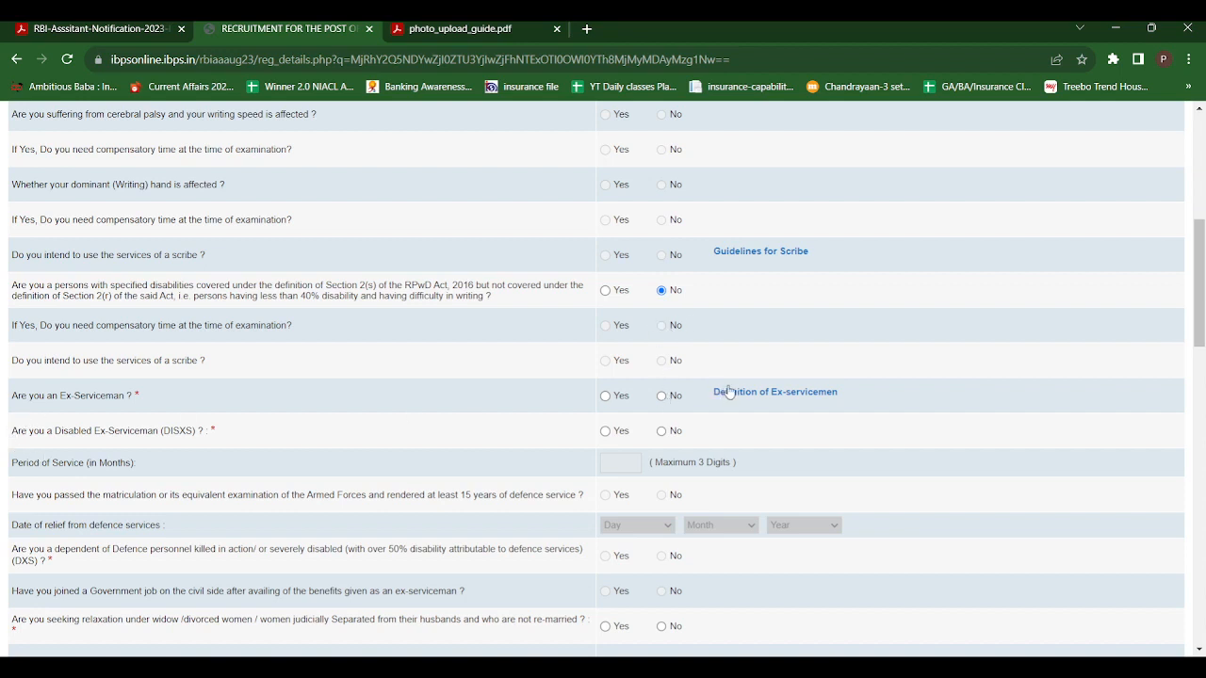
{"action": "left_click", "coordinate": [663, 396]}
{"action": "left_click", "coordinate": [662, 436]}
{"action": "scroll", "coordinate": [1202, 332], "scroll_direction": "down", "scroll_amount": 3}
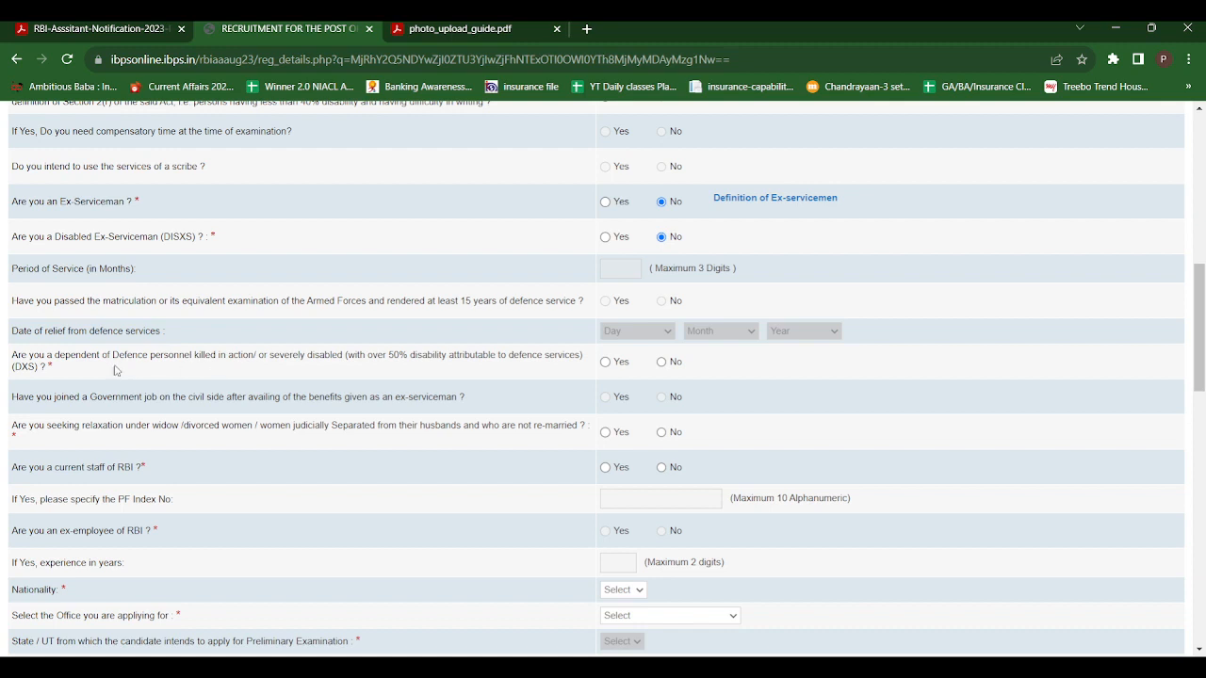
{"action": "left_click", "coordinate": [663, 365]}
Answer No to the widow/divorced women relaxation and to being current RBI staff or an ex-employee of RBI
{"action": "left_click", "coordinate": [661, 432]}
{"action": "left_click", "coordinate": [661, 468]}
{"action": "left_click_drag", "start_coordinate": [1201, 358], "coordinate": [1202, 406]}
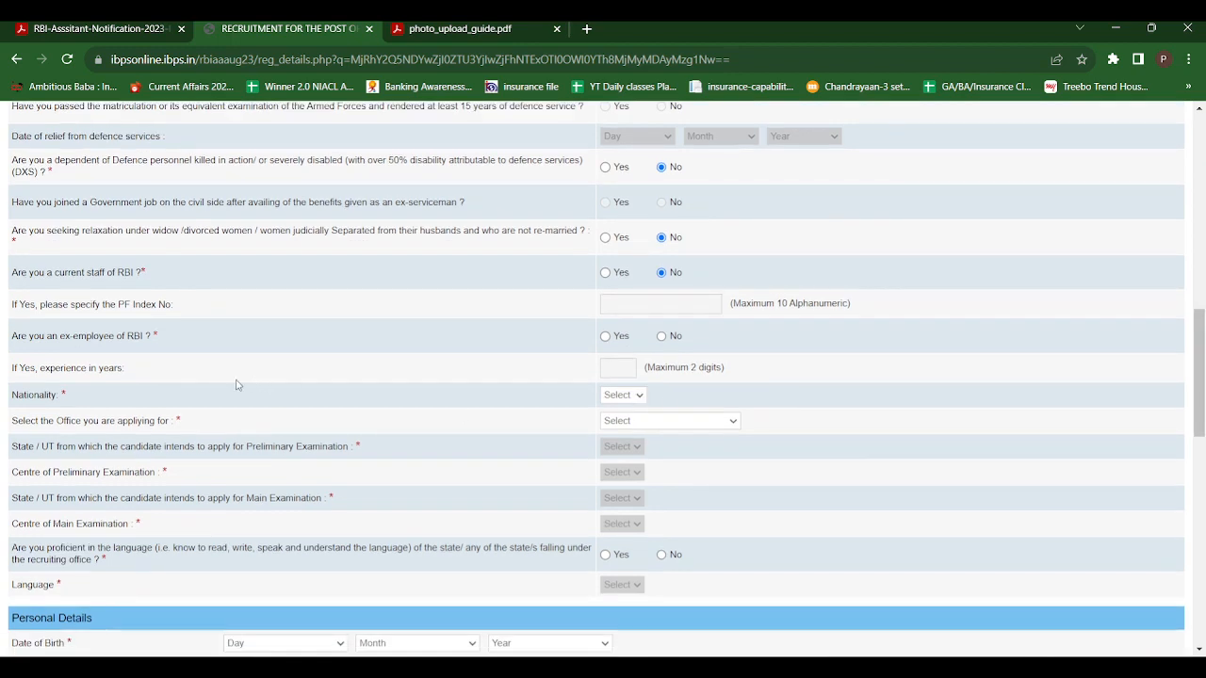
{"action": "left_click", "coordinate": [662, 338]}
Set the nationality to Indian and choose Mumbai as the office applied for
{"action": "left_click", "coordinate": [636, 399]}
{"action": "left_click", "coordinate": [618, 429]}
{"action": "left_click", "coordinate": [631, 596]}
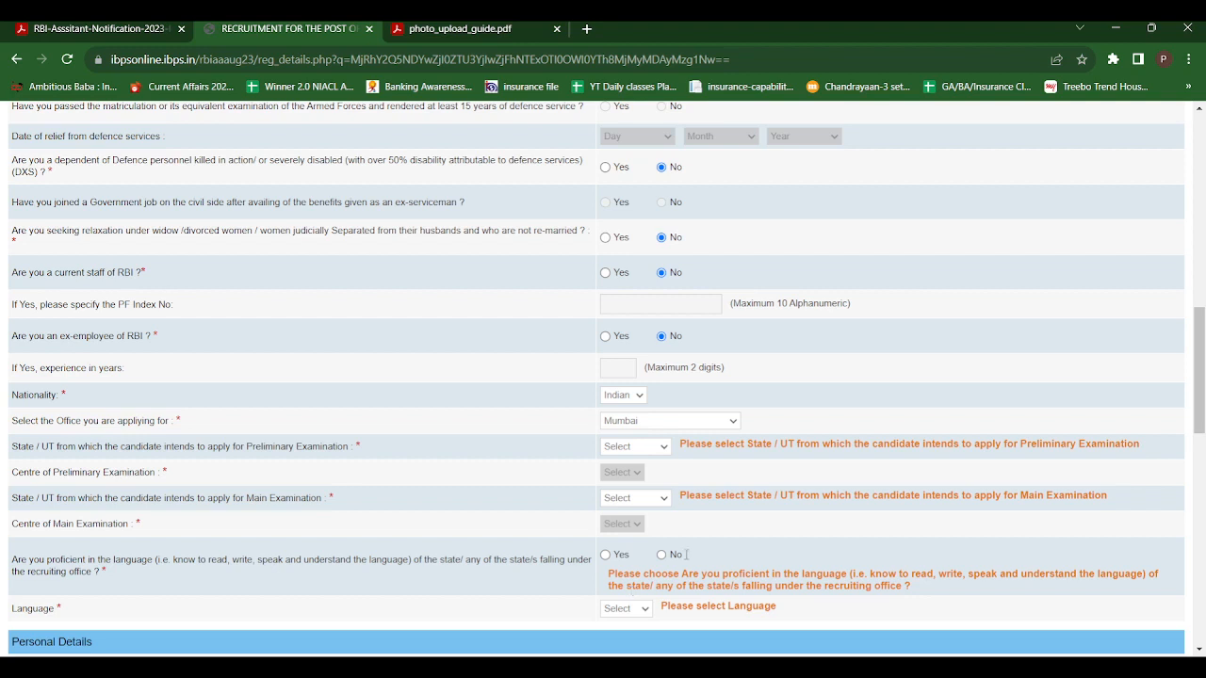
Choose Maharashtra as the state and Mumbai/Thane/Navi Mumbai/MMR region as the centre for both the Preliminary and Main Examinations
{"action": "left_click", "coordinate": [667, 450]}
{"action": "left_click", "coordinate": [624, 489]}
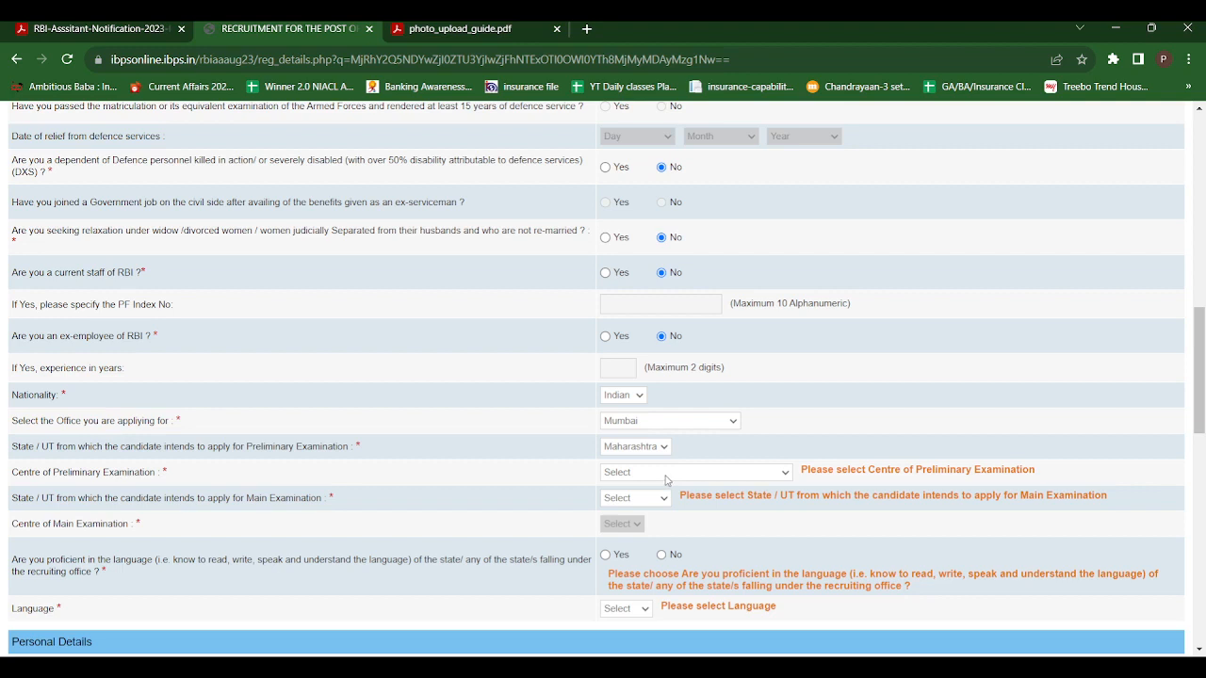
{"action": "left_click", "coordinate": [661, 557]}
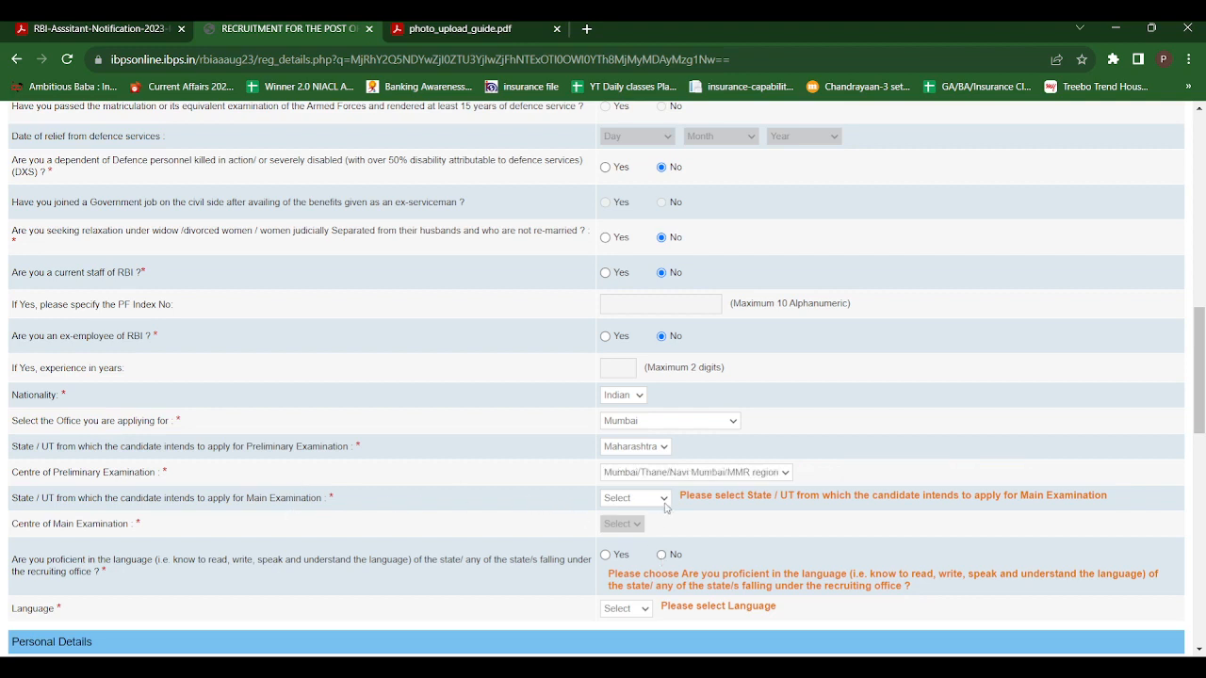
{"action": "left_click", "coordinate": [619, 544]}
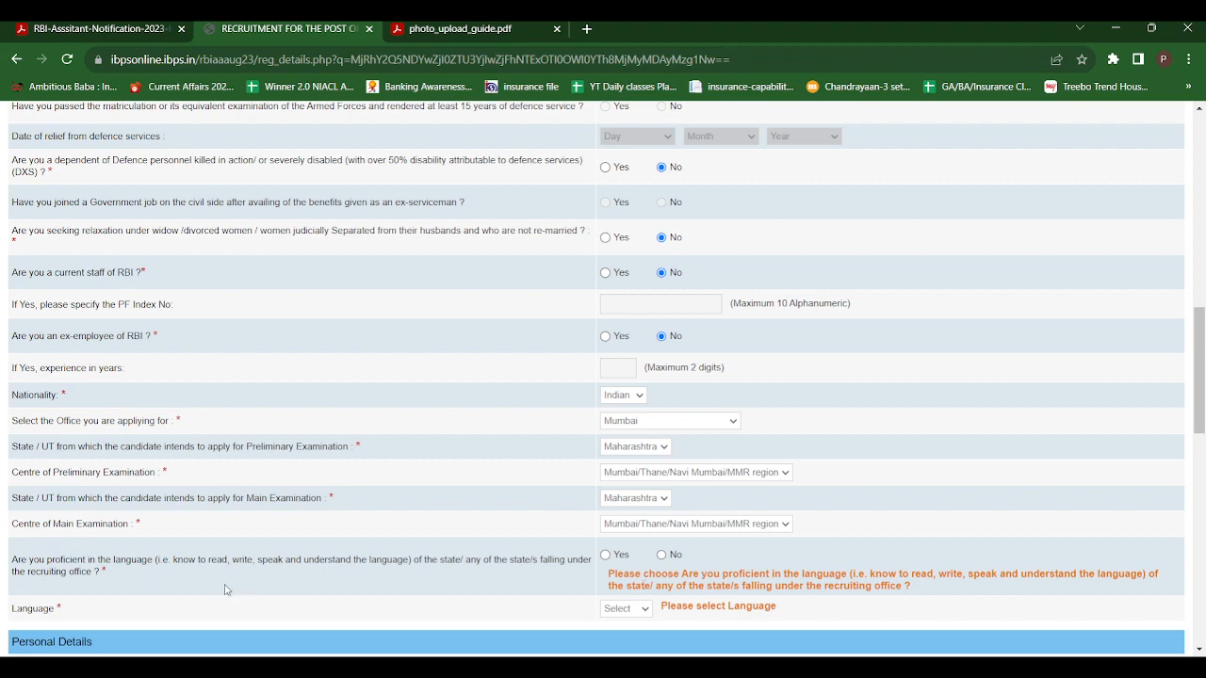
Answer Yes to proficiency in the recruiting state's language and select Marathi as the language
{"action": "left_click", "coordinate": [607, 555]}
{"action": "scroll", "coordinate": [1202, 435], "scroll_direction": "down", "scroll_amount": 2}
{"action": "scroll", "coordinate": [1202, 435], "scroll_direction": "down", "scroll_amount": 1}
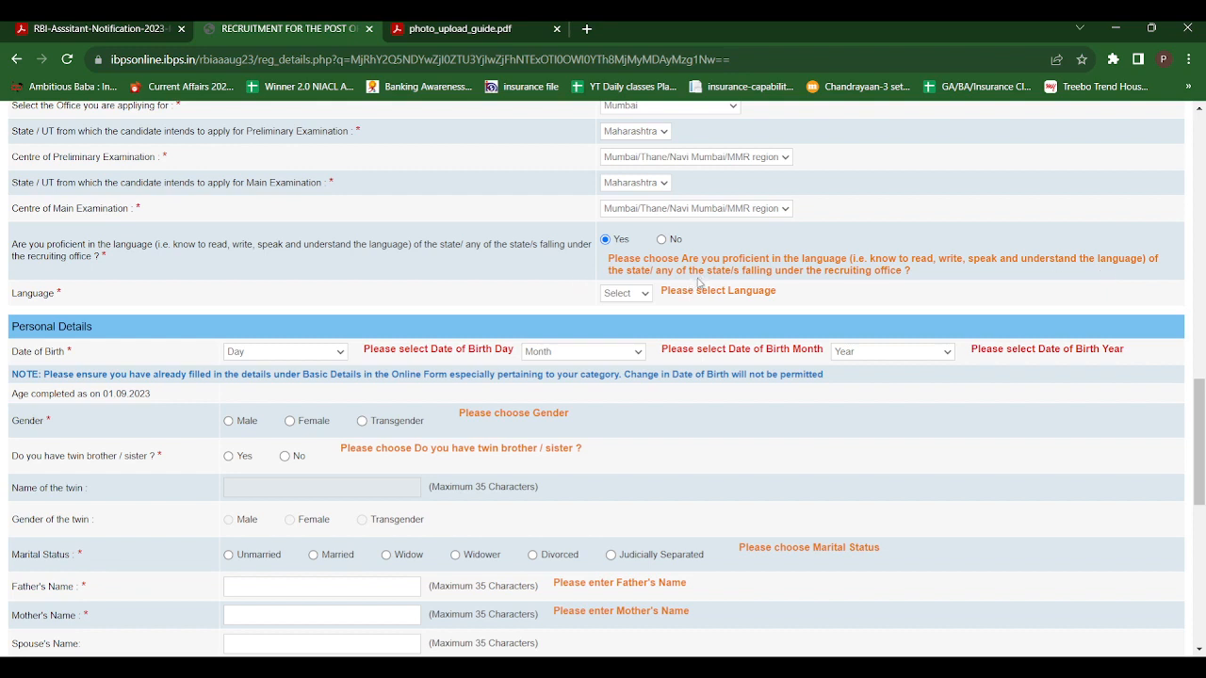
{"action": "left_click", "coordinate": [636, 322]}
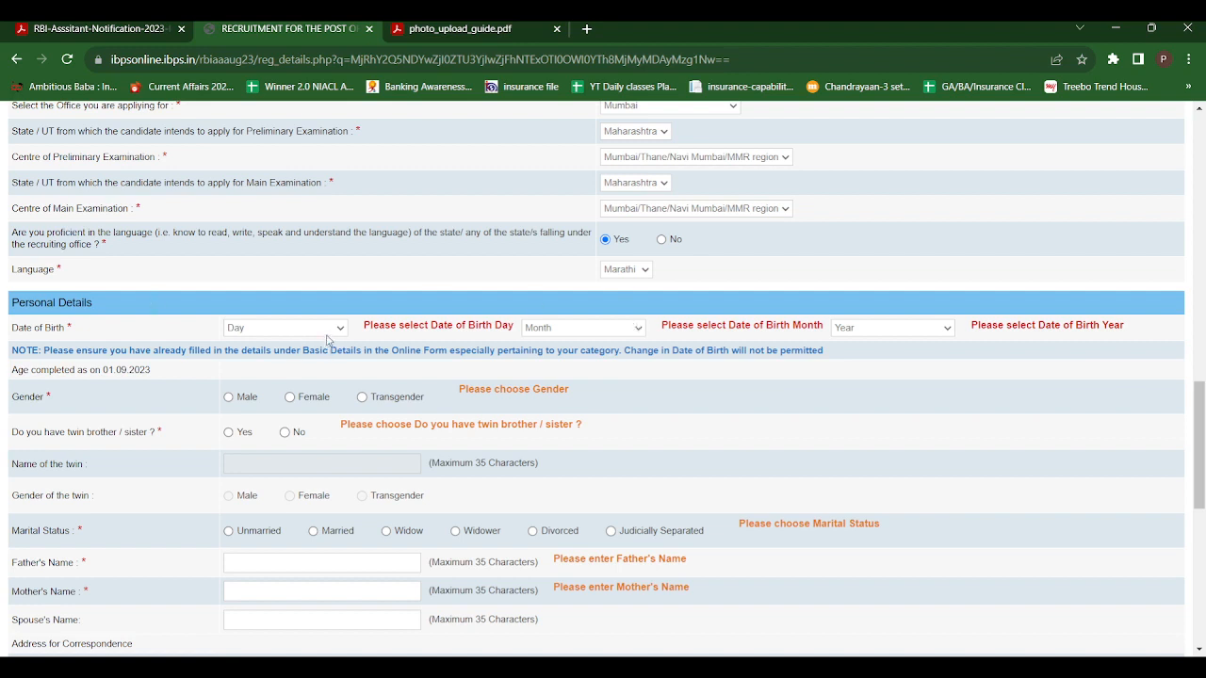
{"action": "left_click", "coordinate": [662, 241]}
{"action": "left_click", "coordinate": [606, 241]}
Select the day, month and year of the candidate's date of birth in the personal details
{"action": "left_click", "coordinate": [237, 369]}
{"action": "left_click", "coordinate": [544, 412]}
{"action": "left_click", "coordinate": [854, 446]}
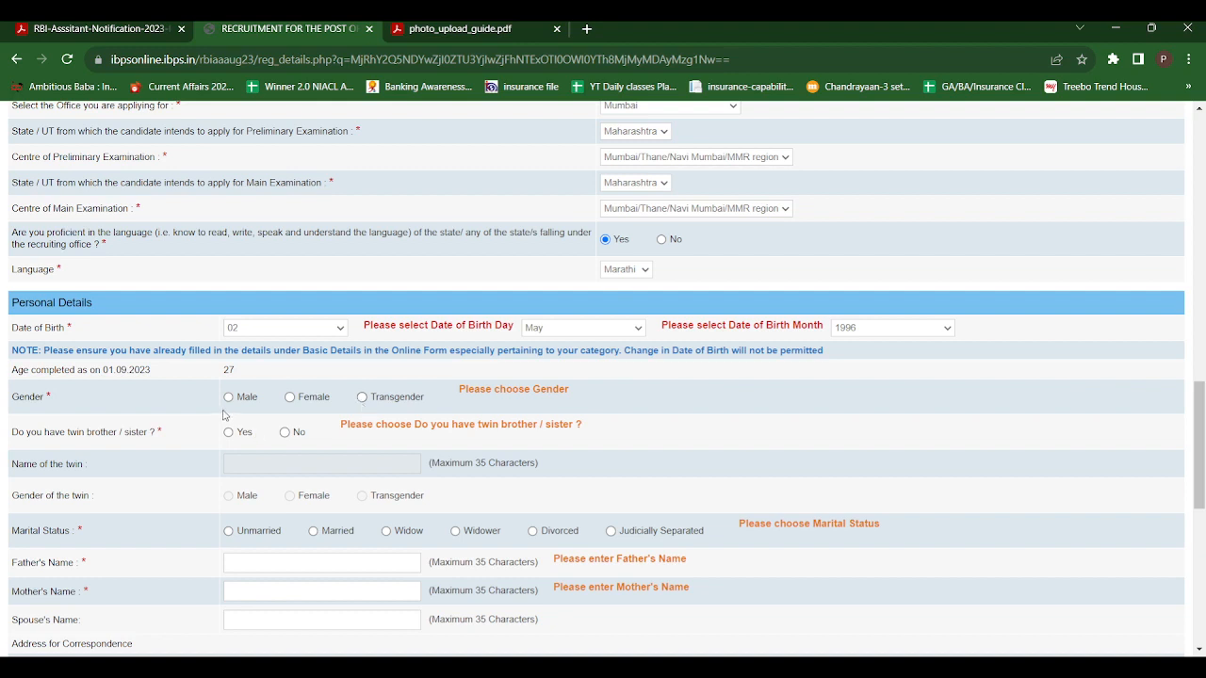
Set the gender to Female, the twin brother/sister question to No and the marital status to Unmarried
{"action": "left_click", "coordinate": [290, 397]}
{"action": "left_click", "coordinate": [286, 434]}
{"action": "left_click", "coordinate": [229, 532]}
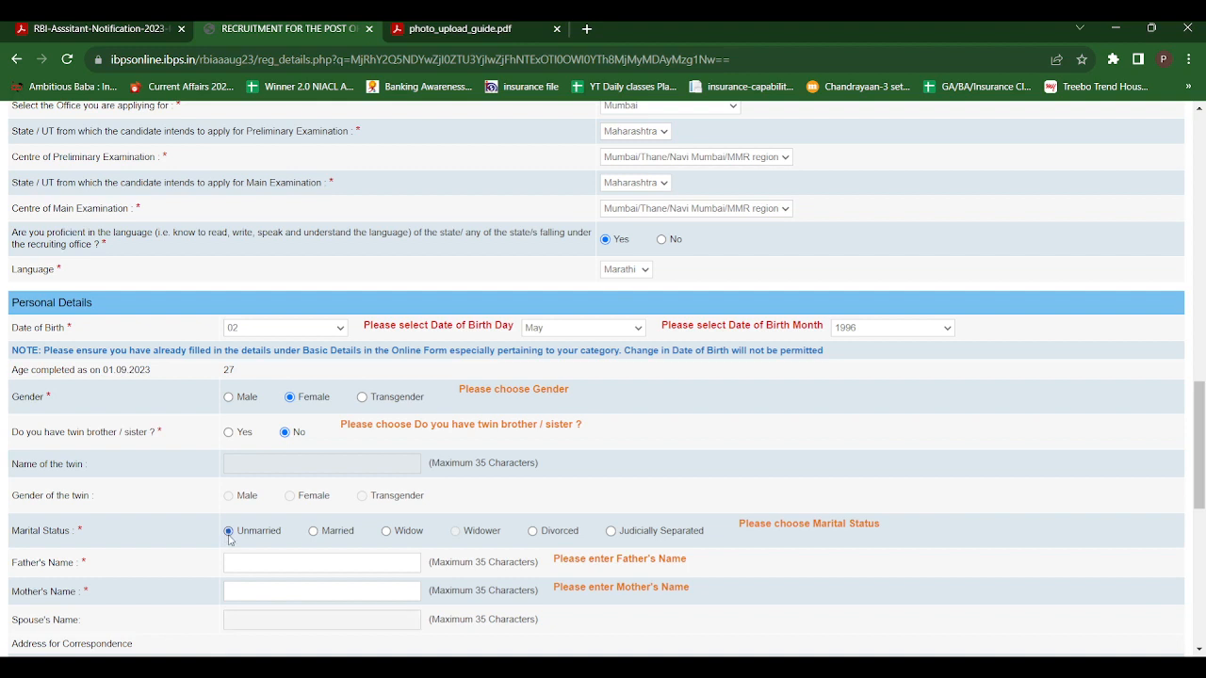
Enter the full names of the candidate's father and mother
{"action": "left_click", "coordinate": [278, 564]}
{"action": "left_click", "coordinate": [267, 592]}
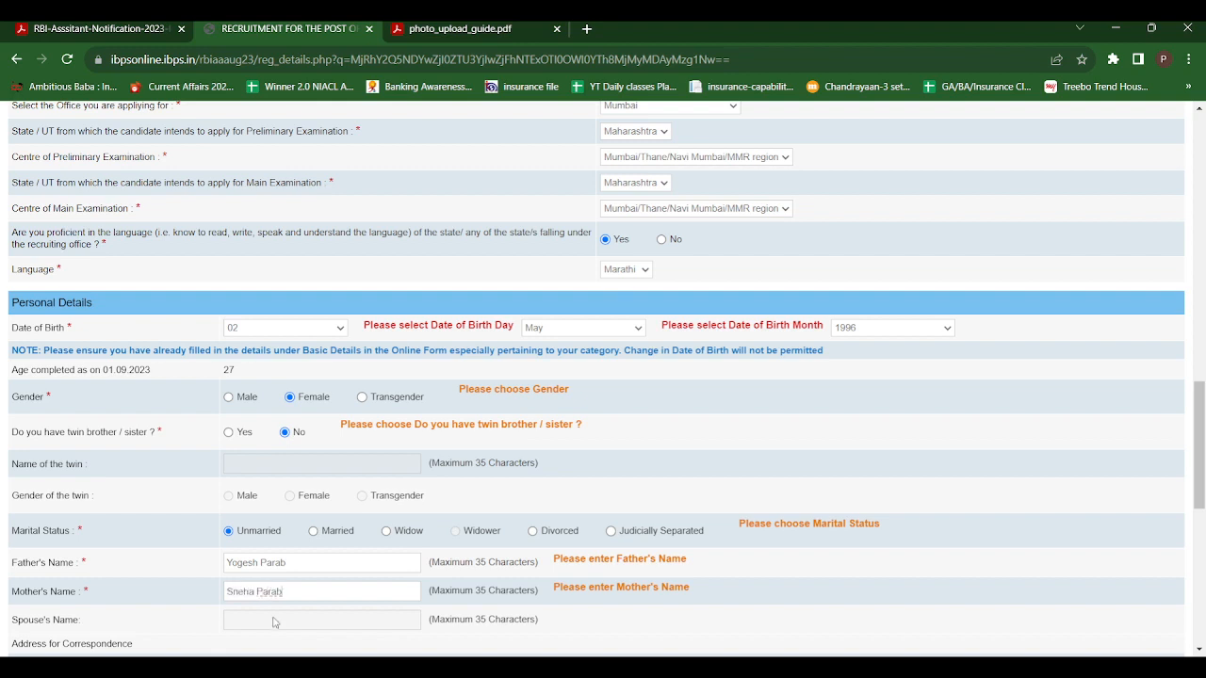
Enter the flat and building in the first line of the candidate's address for correspondence
{"action": "left_click_drag", "start_coordinate": [1204, 437], "coordinate": [1203, 490]}
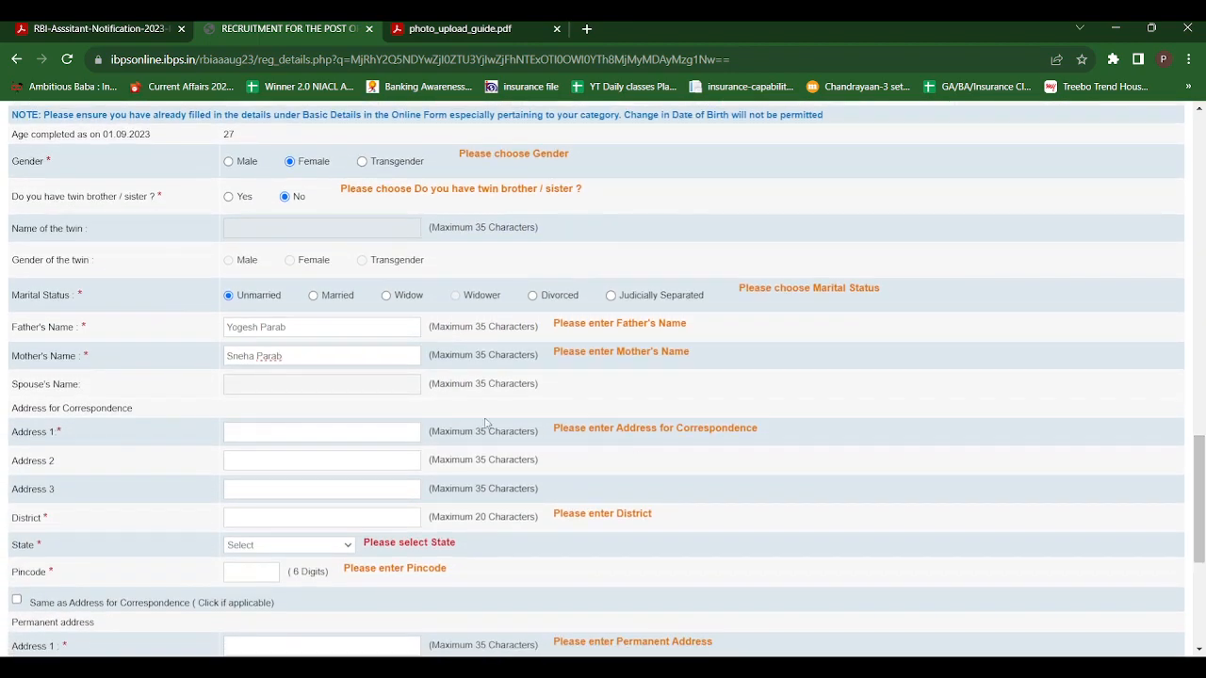
{"action": "left_click", "coordinate": [262, 432]}
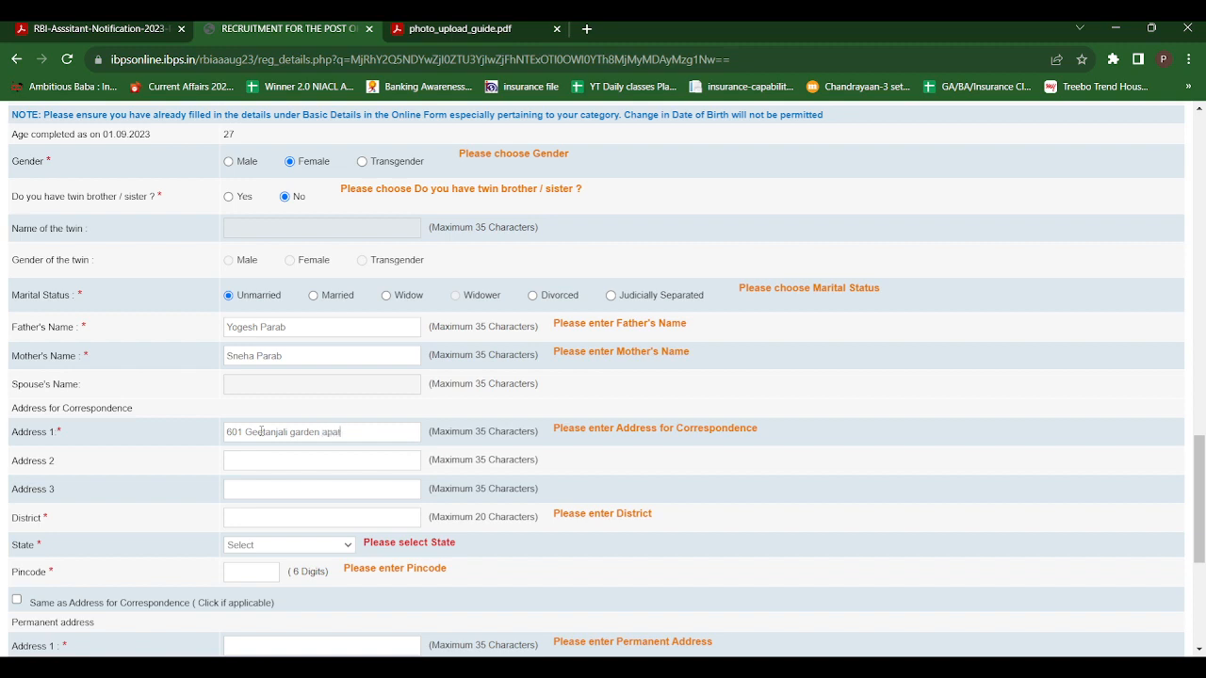
Fill in the second and third lines of the correspondence address with the candidate's sector and locality
{"action": "left_click", "coordinate": [264, 462]}
{"action": "left_click", "coordinate": [246, 493]}
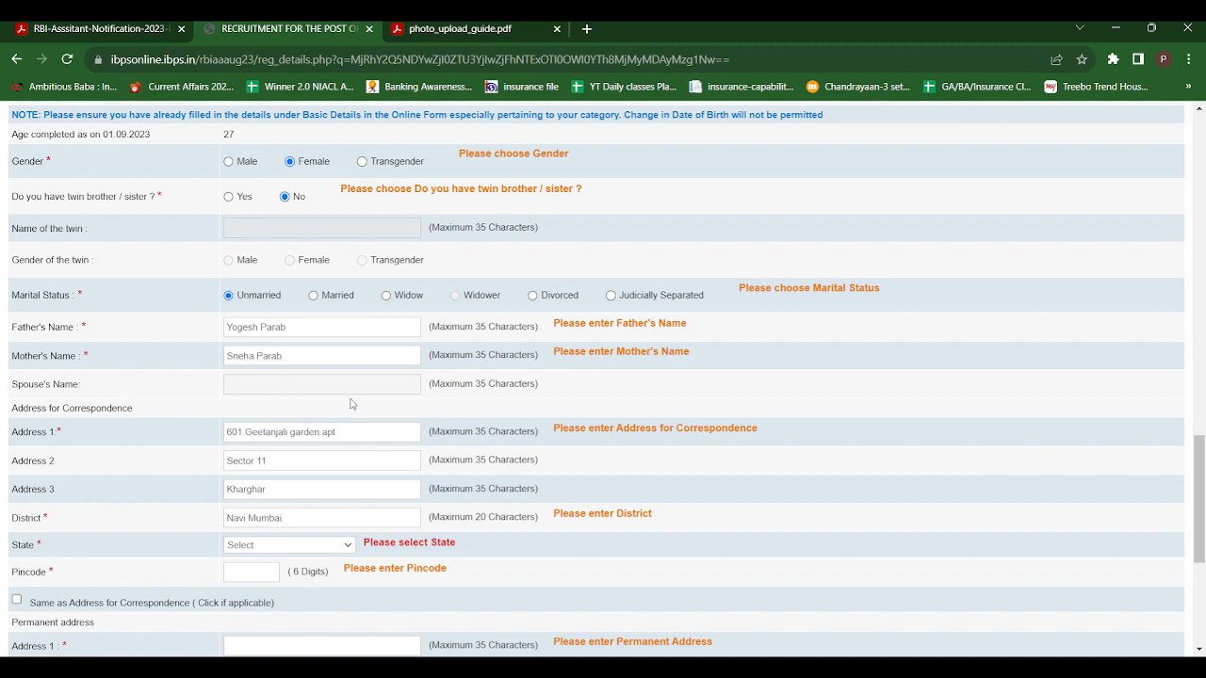
Complete the correspondence address with the candidate's district, state and pincode
{"action": "left_click", "coordinate": [296, 462]}
{"action": "type", "text": "410210"}
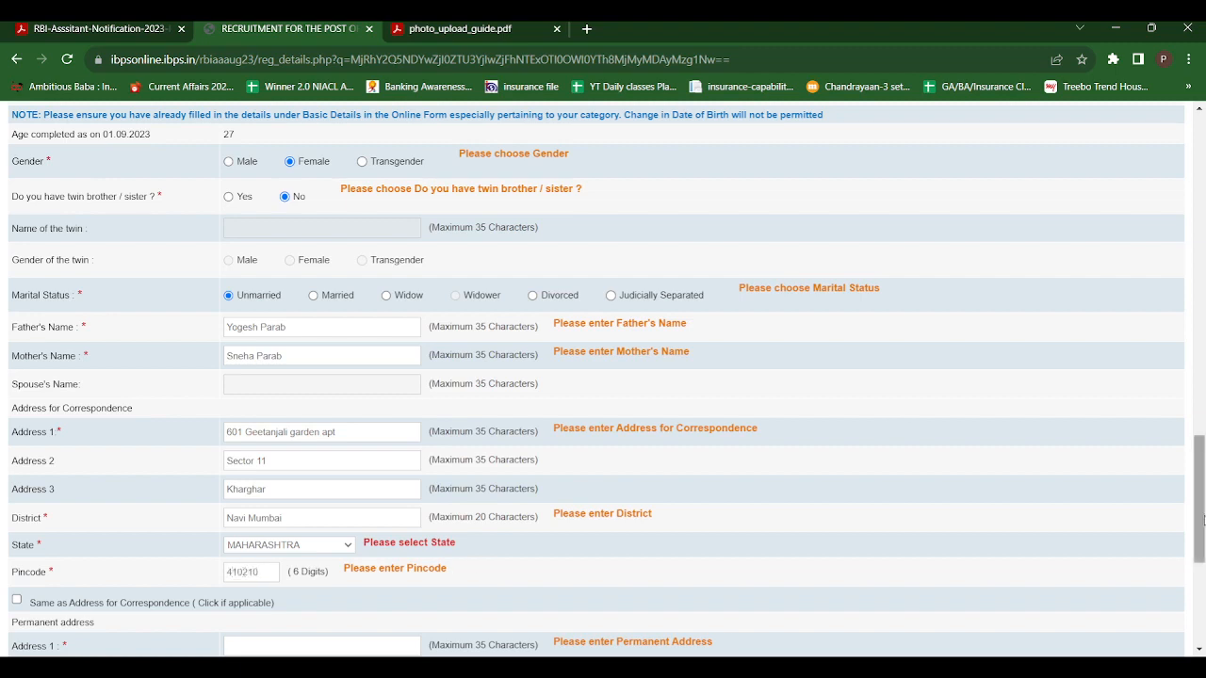
Make the permanent address the same as the address for correspondence and choose Permanent Address for GST invoicing
{"action": "left_click_drag", "start_coordinate": [1202, 520], "coordinate": [1204, 588]}
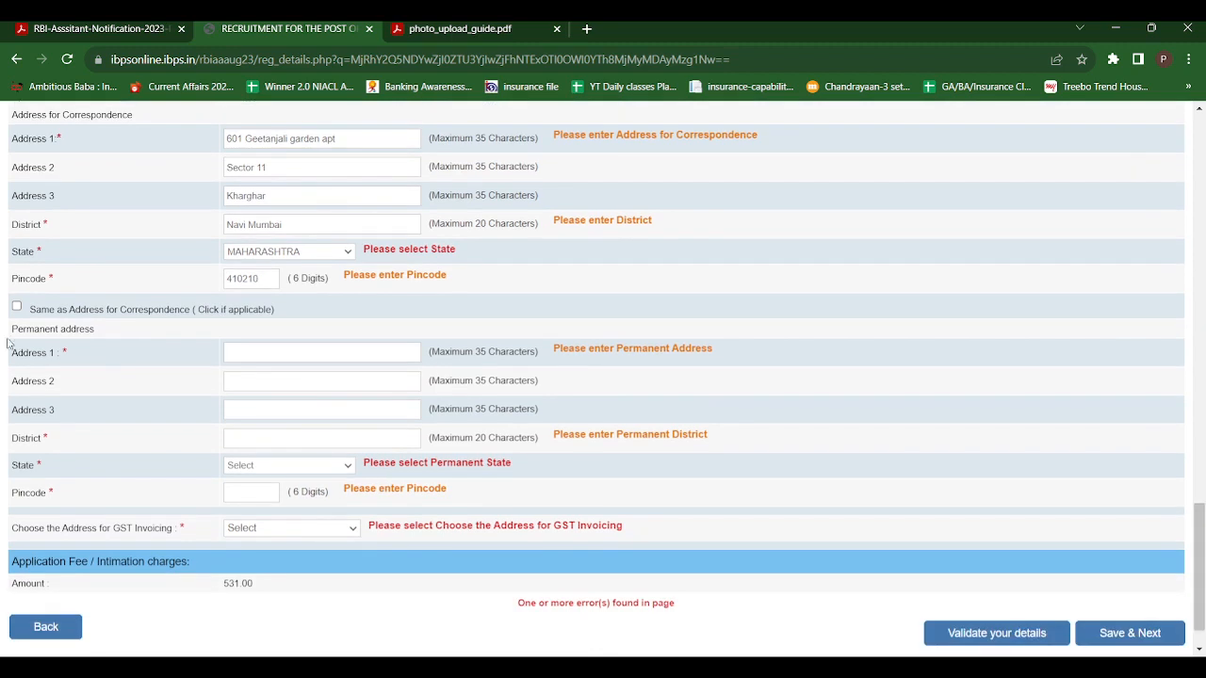
{"action": "left_click", "coordinate": [17, 308]}
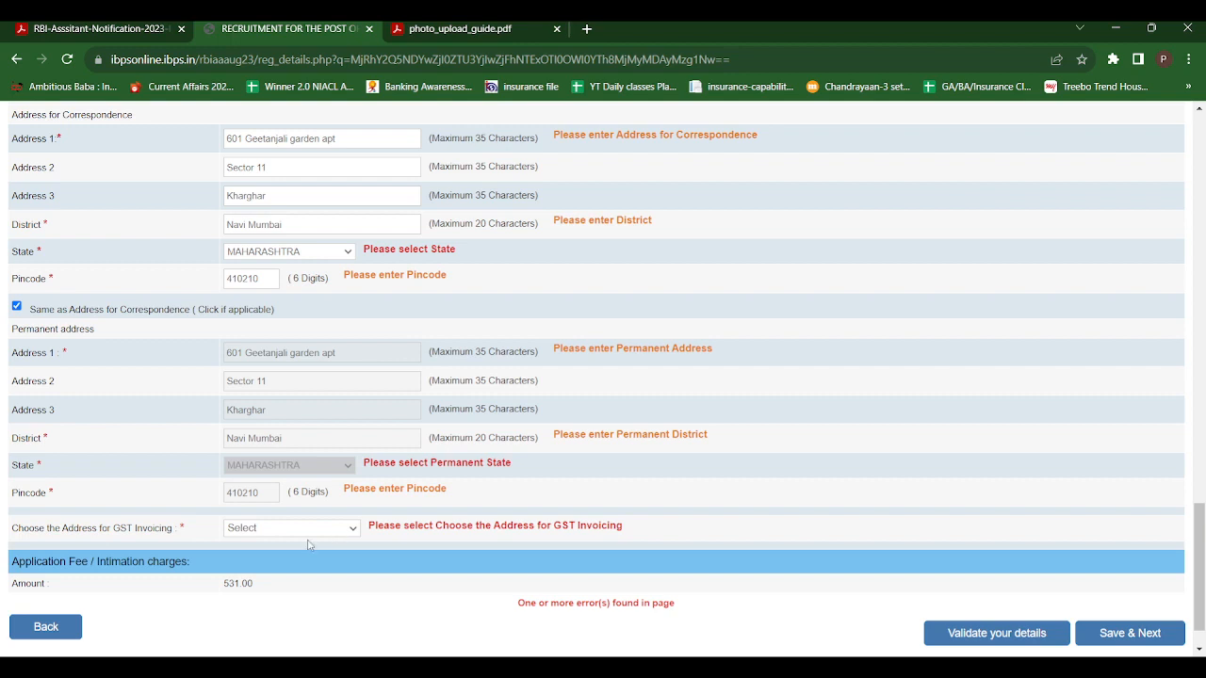
{"action": "left_click", "coordinate": [281, 571]}
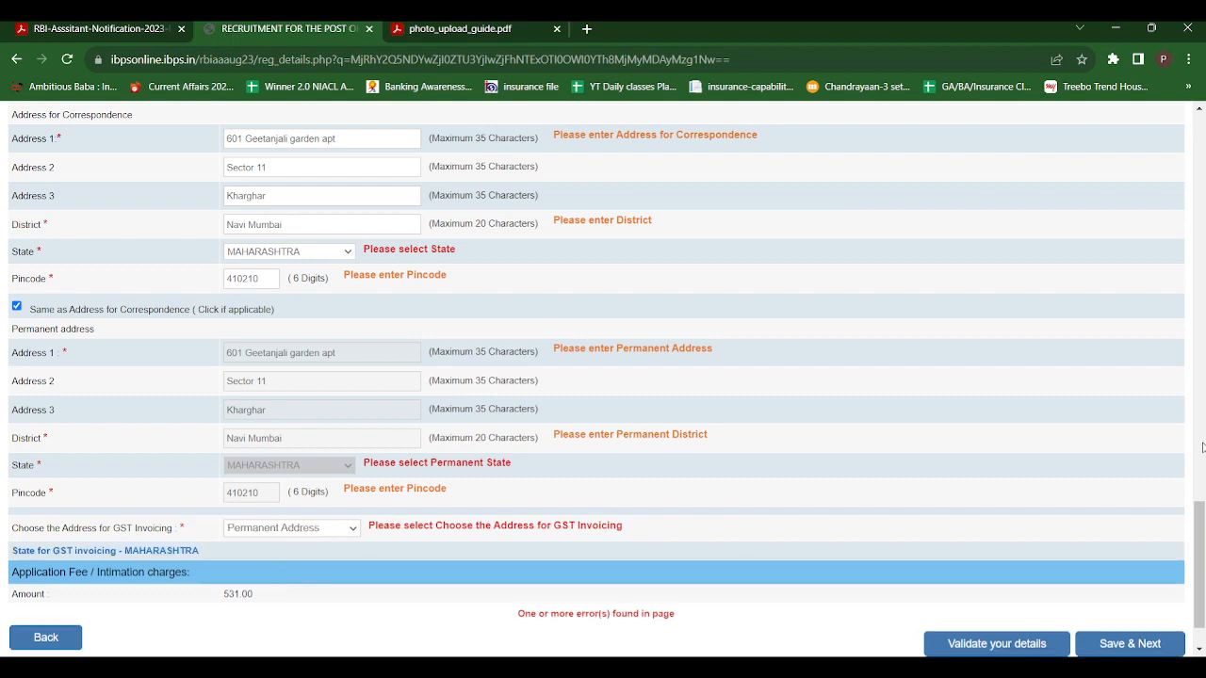
Validate the details entered in the basic and personal sections of the application form
{"action": "scroll", "coordinate": [1202, 610], "scroll_direction": "down", "scroll_amount": 1}
{"action": "mouse_move", "coordinate": [1201, 611]}
{"action": "left_mouse_down"}
{"action": "mouse_move", "coordinate": [1202, 203]}
{"action": "mouse_move", "coordinate": [1202, 613]}
{"action": "left_mouse_up"}
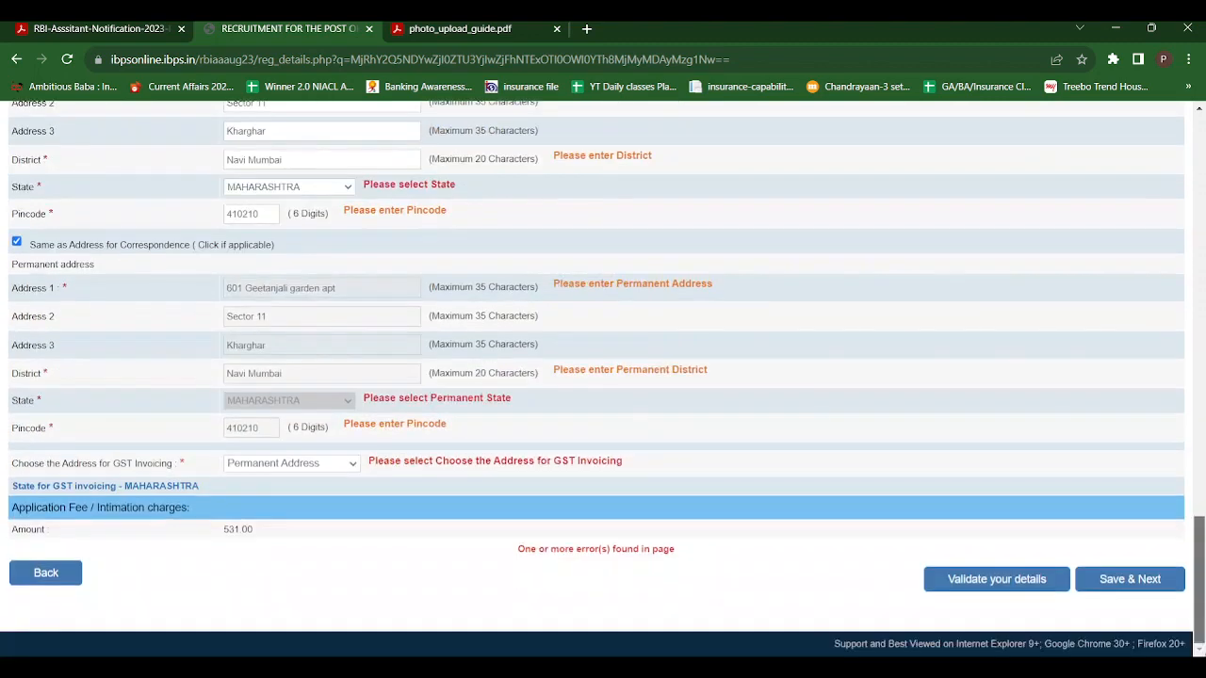
{"action": "left_click", "coordinate": [1017, 588]}
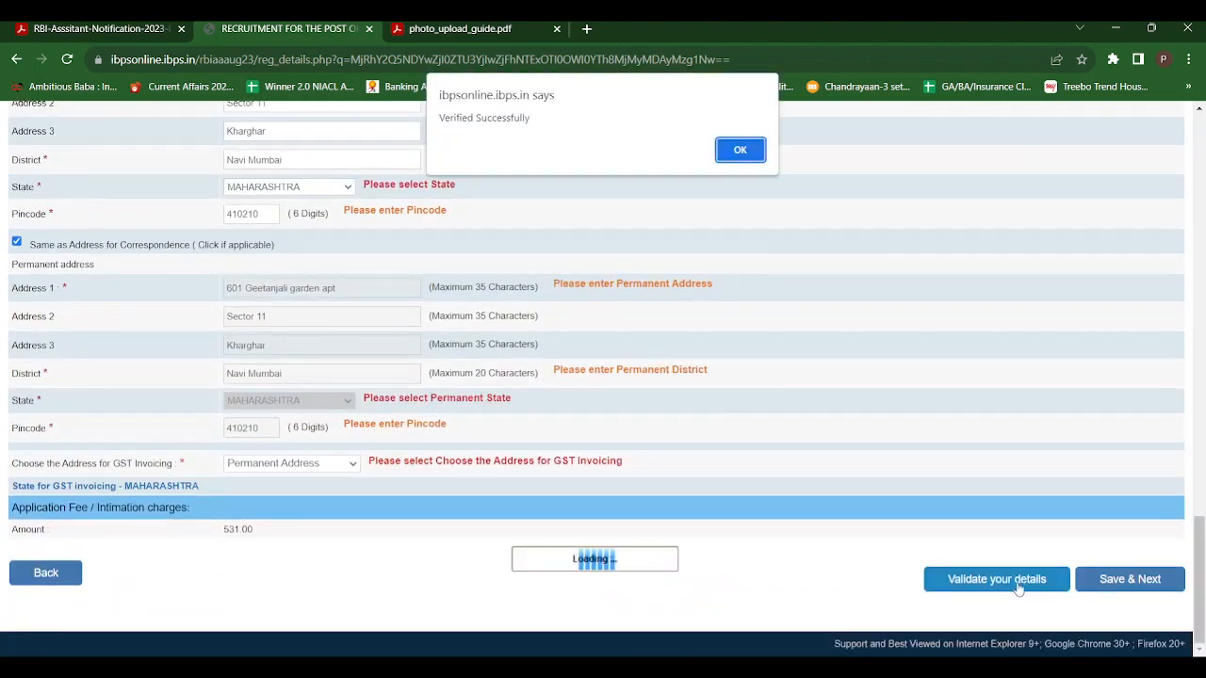
Save the validated basic and personal details and proceed to the educational qualification section
{"action": "left_click", "coordinate": [734, 157]}
{"action": "left_click", "coordinate": [1129, 582]}
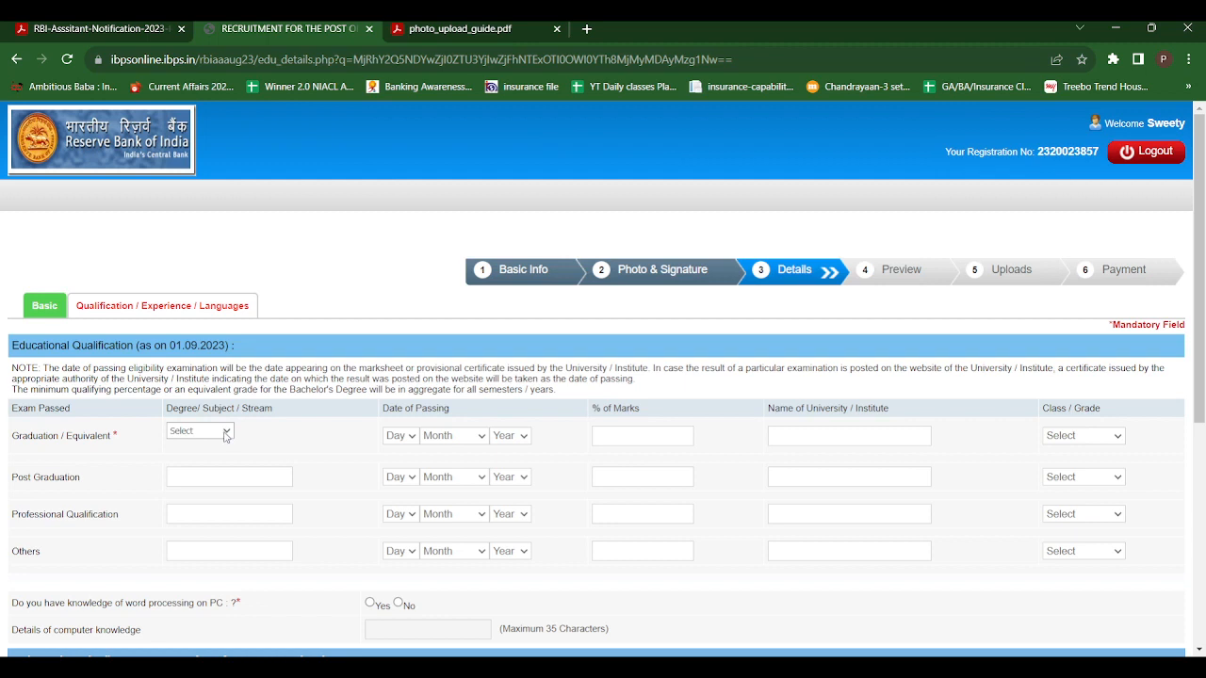
Enter the graduation qualification as B.A. with 05 June 2021 as the date of passing
{"action": "left_click", "coordinate": [185, 458]}
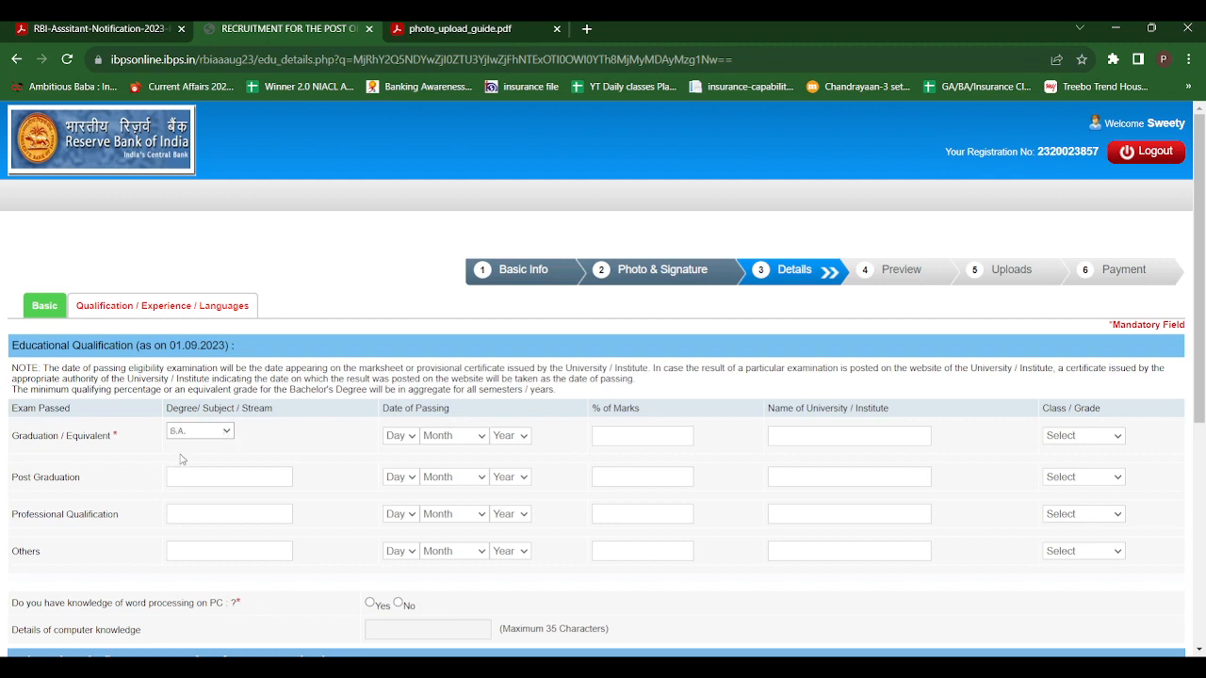
{"action": "left_click", "coordinate": [414, 443]}
{"action": "left_click", "coordinate": [395, 232]}
{"action": "left_click", "coordinate": [481, 439]}
{"action": "left_click", "coordinate": [453, 533]}
{"action": "left_click", "coordinate": [512, 393]}
Complete the graduation row with 60 percent marks, Mahil Mahvidlya Arts college as the institute and First Class as the grade
{"action": "left_click", "coordinate": [637, 438]}
{"action": "type", "text": "60"}
{"action": "left_click", "coordinate": [826, 434]}
{"action": "type", "text": "Mahil Mahvi"}
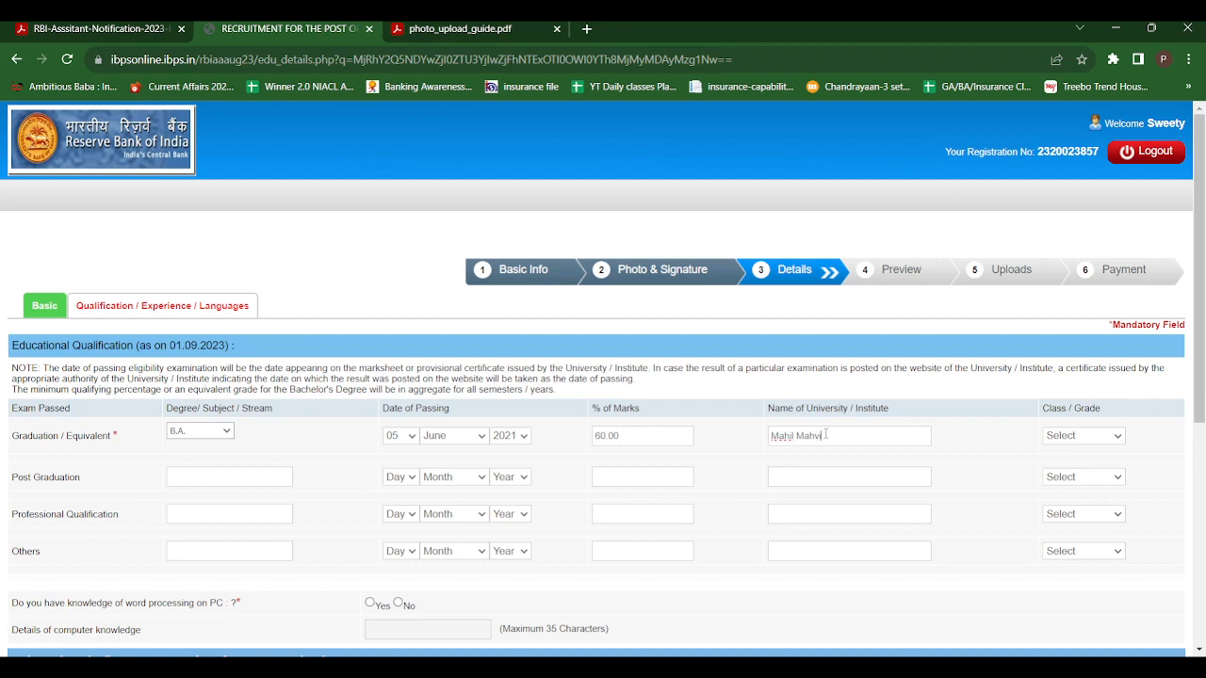
{"action": "type", "text": "dlya Arts college"}
{"action": "left_click", "coordinate": [1081, 442]}
{"action": "left_click", "coordinate": [1082, 468]}
Declare knowledge of word processing on PC as Yes and enter MSCIT as the computer knowledge details
{"action": "left_click_drag", "start_coordinate": [1200, 343], "coordinate": [1204, 435]}
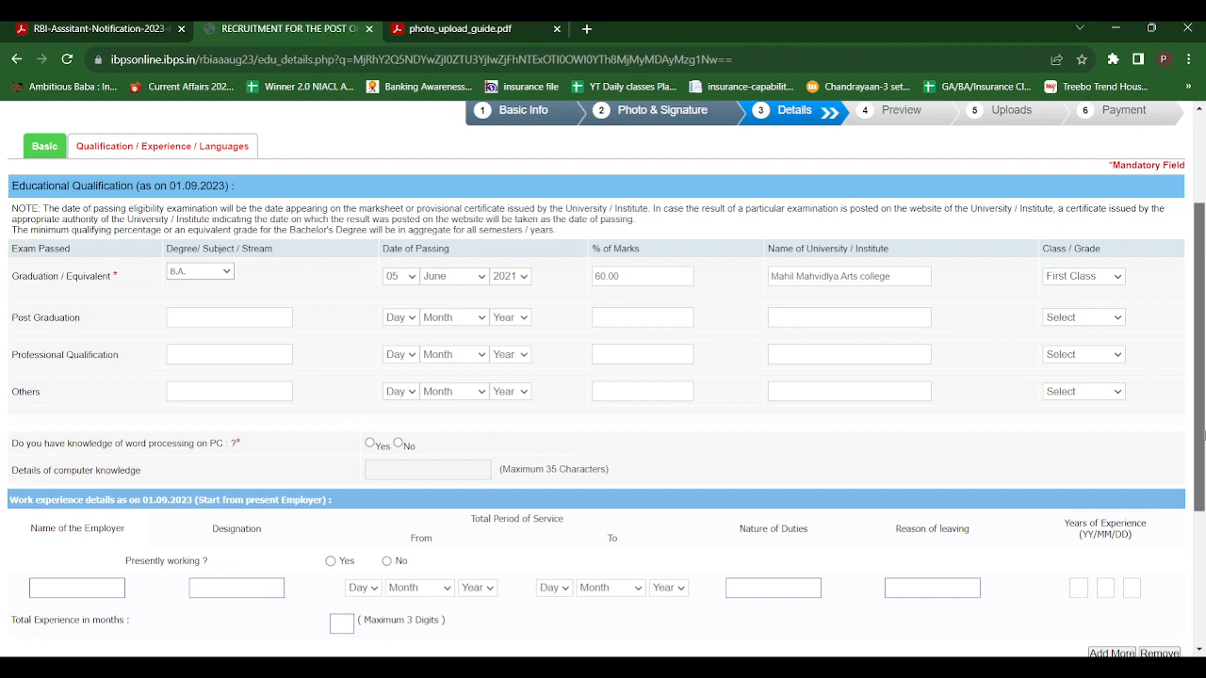
{"action": "scroll", "coordinate": [1204, 435], "scroll_direction": "down", "scroll_amount": 2}
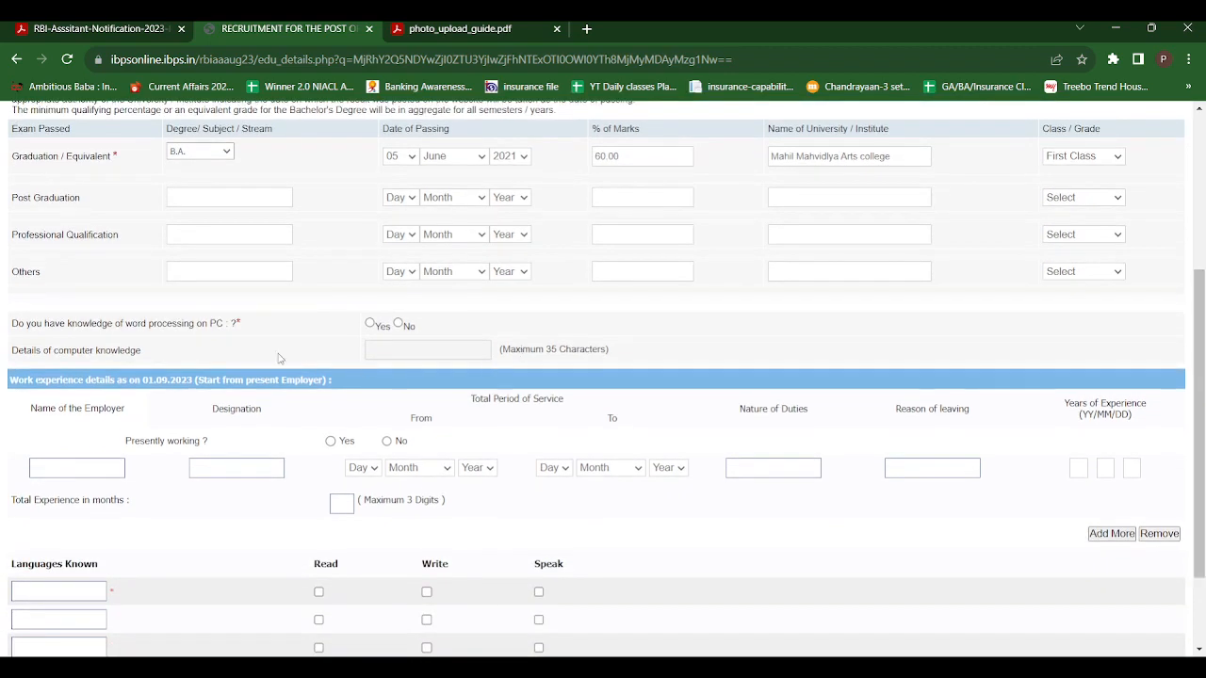
{"action": "left_click", "coordinate": [370, 323]}
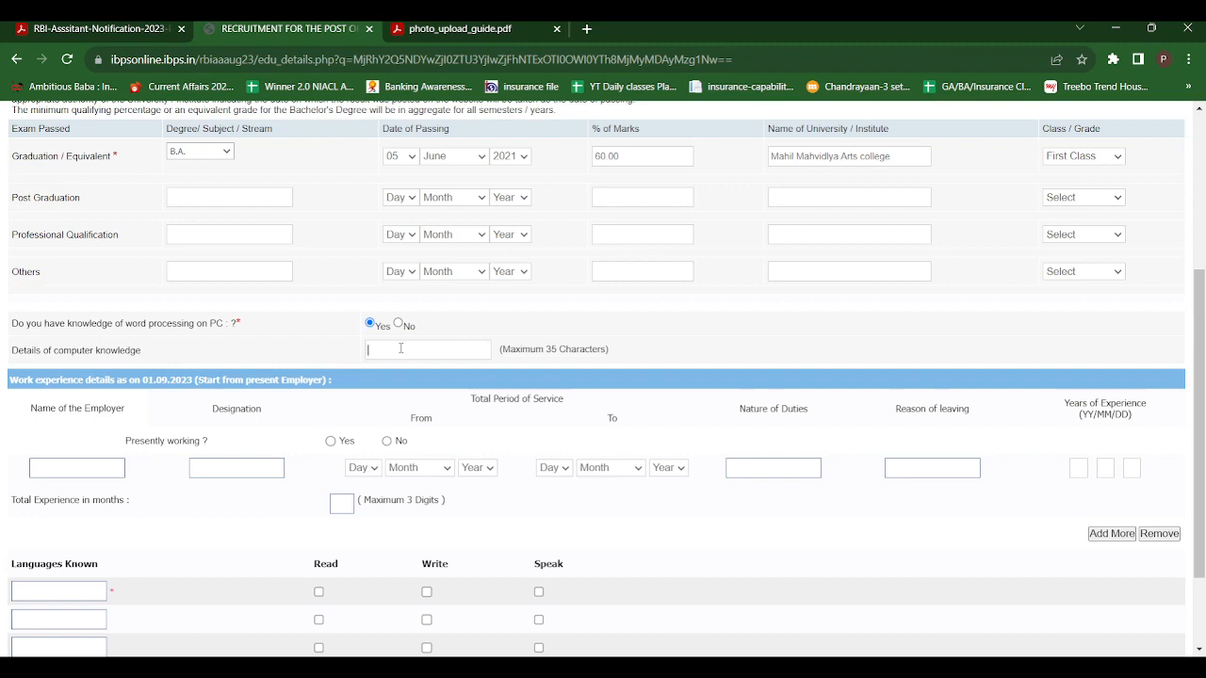
{"action": "type", "text": "MSCIT"}
List Martahi, English and Hindi as the three languages known
{"action": "scroll", "coordinate": [1202, 375], "scroll_direction": "down", "scroll_amount": 2}
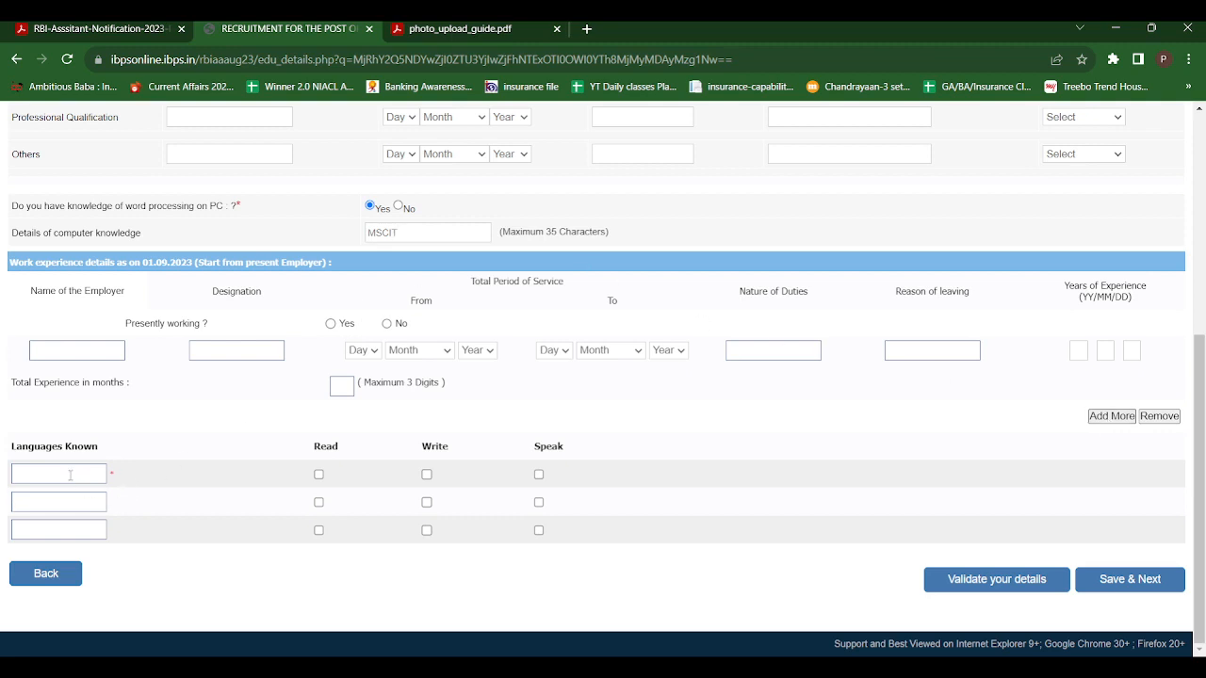
{"action": "type", "text": "Marath"}
{"action": "left_click", "coordinate": [71, 502]}
{"action": "type", "text": "English"}
{"action": "type", "text": "Hindi"}
Mark the Read, Write and Speak abilities for all three listed languages
{"action": "left_click", "coordinate": [320, 476]}
{"action": "left_click", "coordinate": [427, 475]}
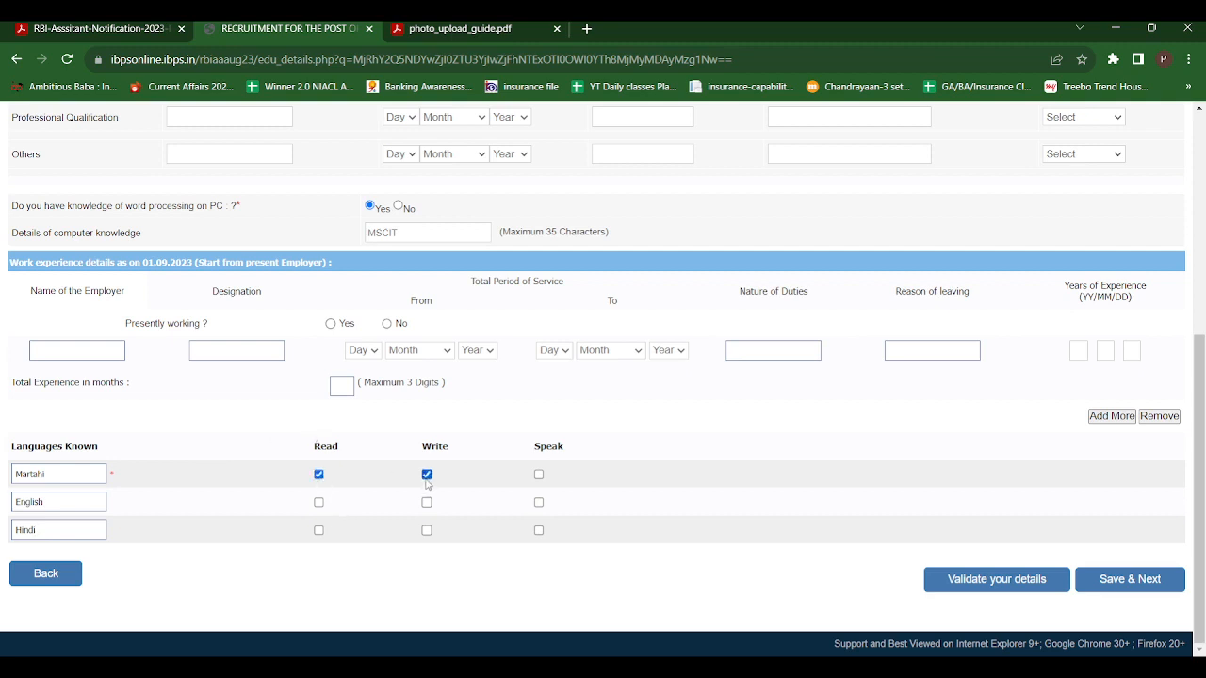
{"action": "left_click", "coordinate": [539, 475]}
{"action": "left_click", "coordinate": [319, 503]}
{"action": "left_click", "coordinate": [427, 502]}
{"action": "left_click", "coordinate": [539, 502]}
{"action": "left_click", "coordinate": [319, 531]}
{"action": "left_click", "coordinate": [425, 531]}
{"action": "left_click", "coordinate": [539, 532]}
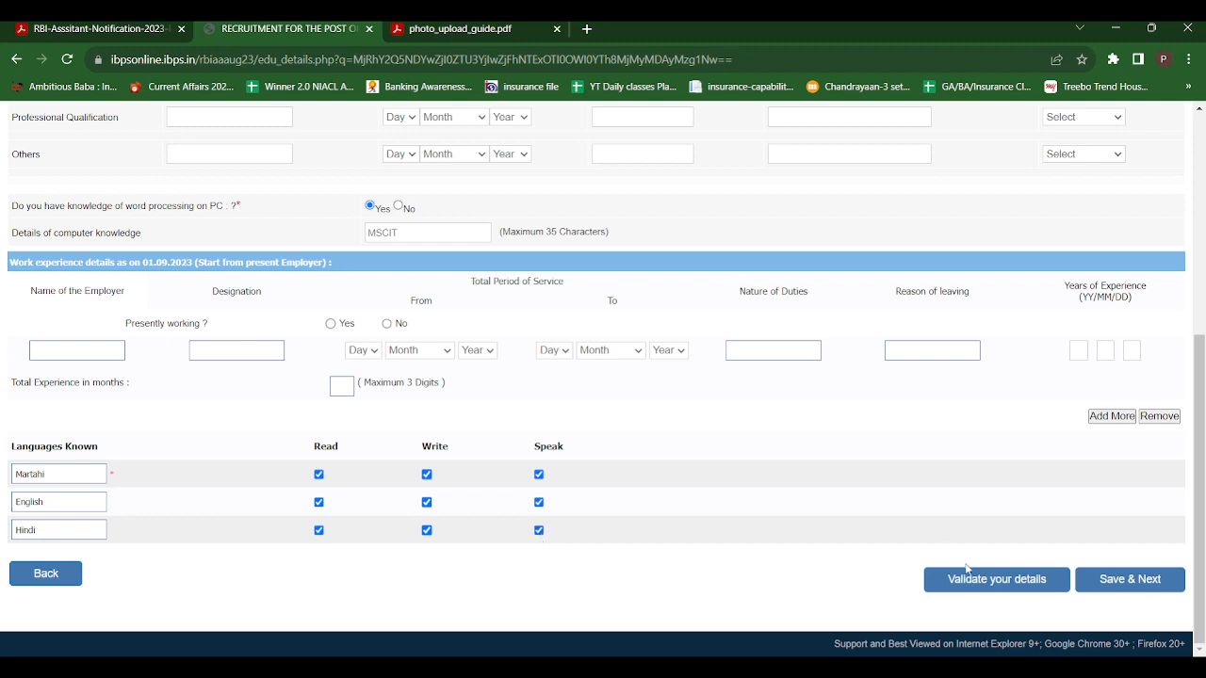
Validate the qualification and language details, then save them and proceed to the application preview
{"action": "left_click", "coordinate": [991, 589]}
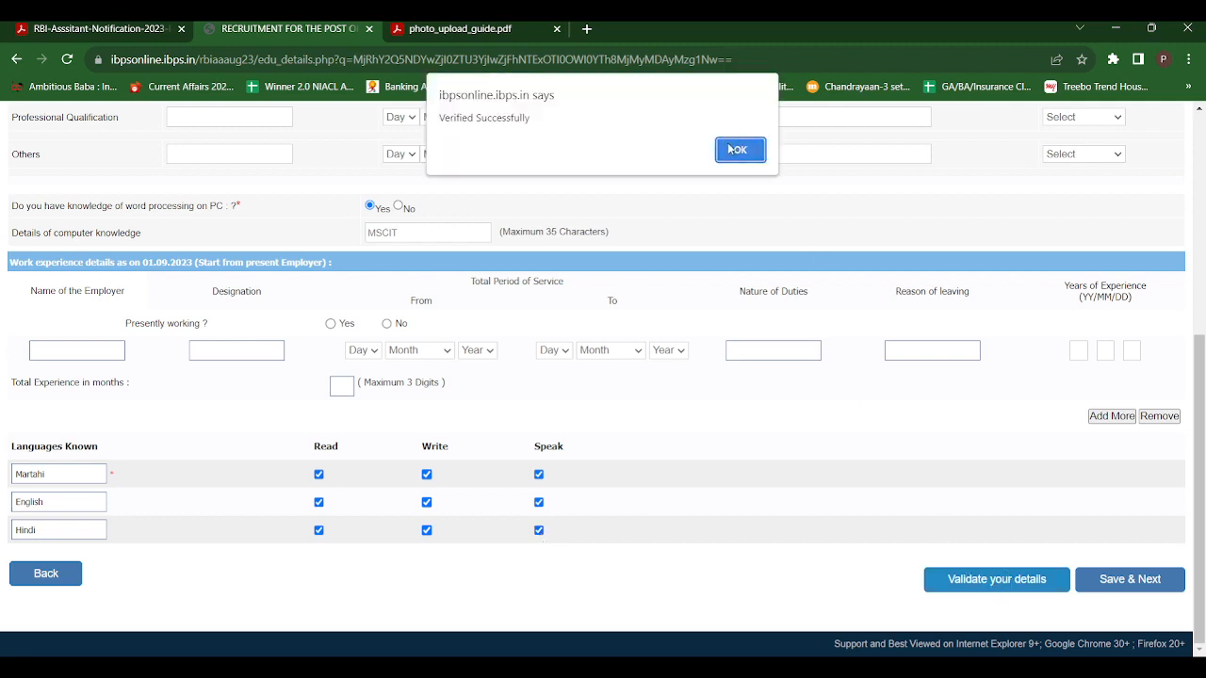
{"action": "left_click", "coordinate": [731, 148]}
{"action": "left_click", "coordinate": [1104, 585]}
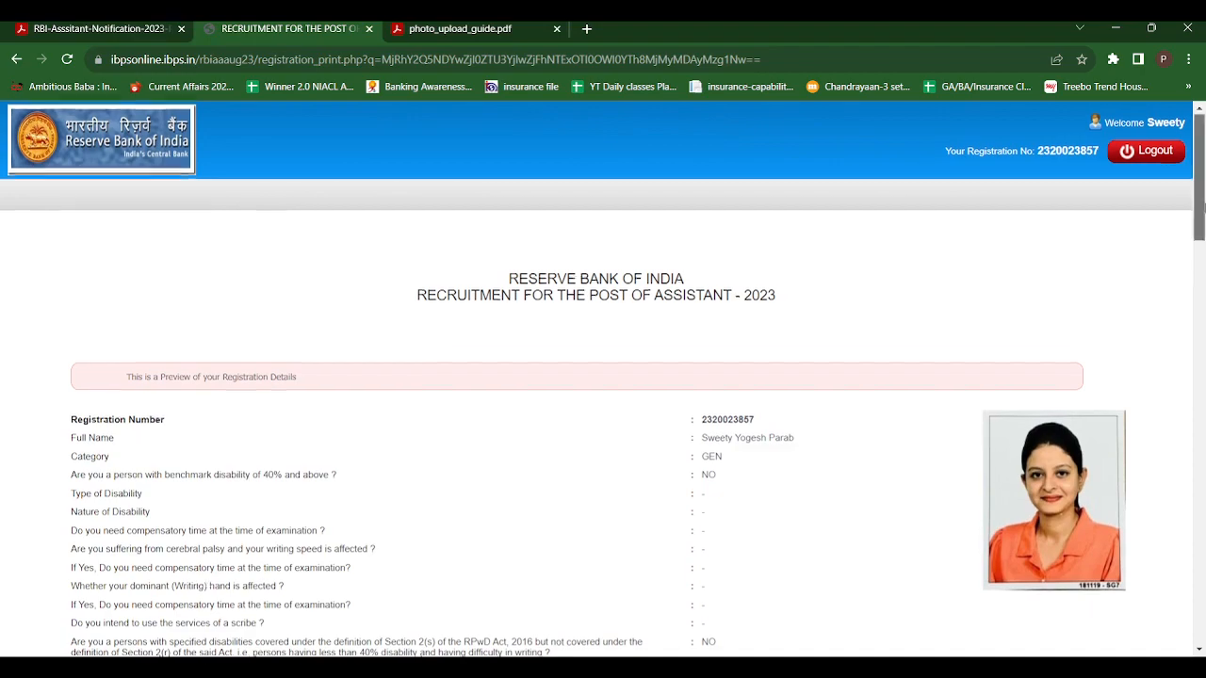
Agree to the declaration at the end of the preview and complete the registration, confirming both prompts
{"action": "left_click_drag", "start_coordinate": [1202, 184], "coordinate": [1201, 622]}
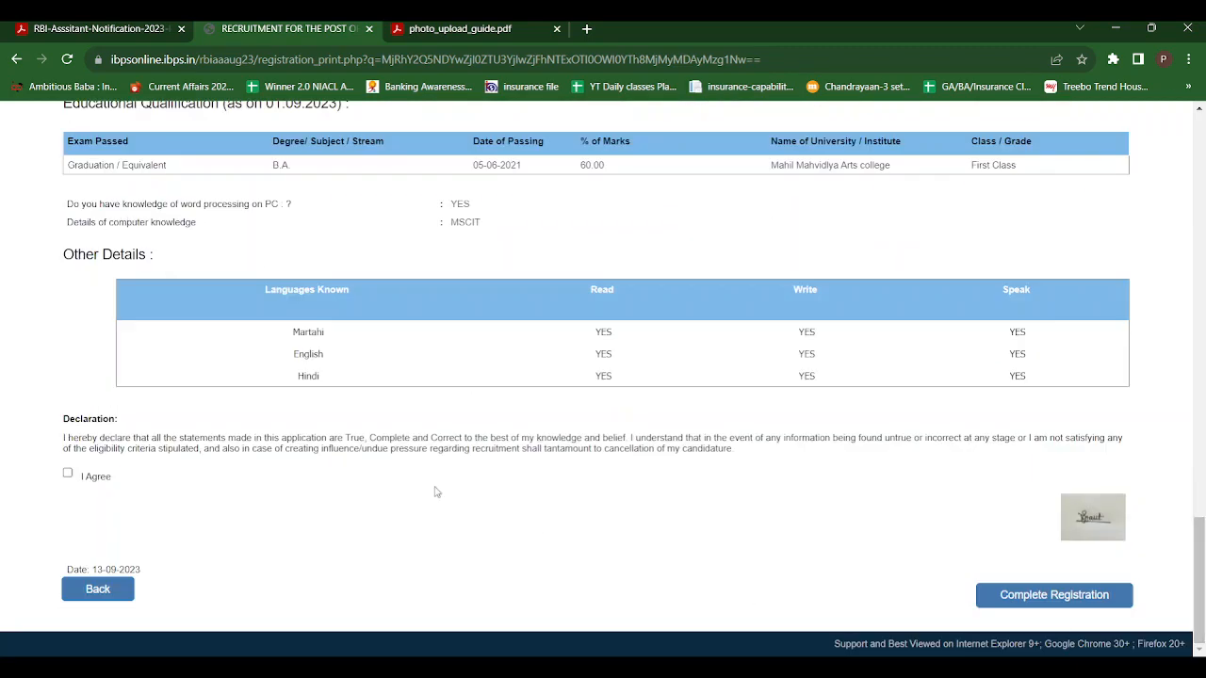
{"action": "left_click", "coordinate": [68, 476]}
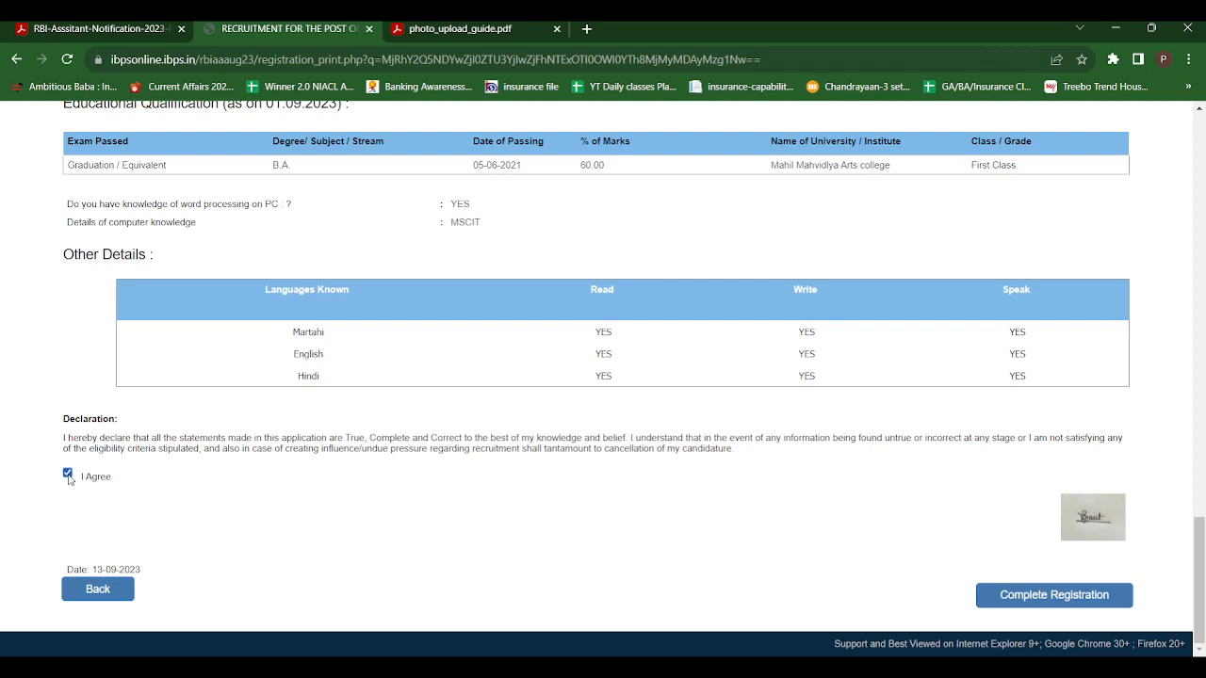
{"action": "left_click", "coordinate": [1029, 607]}
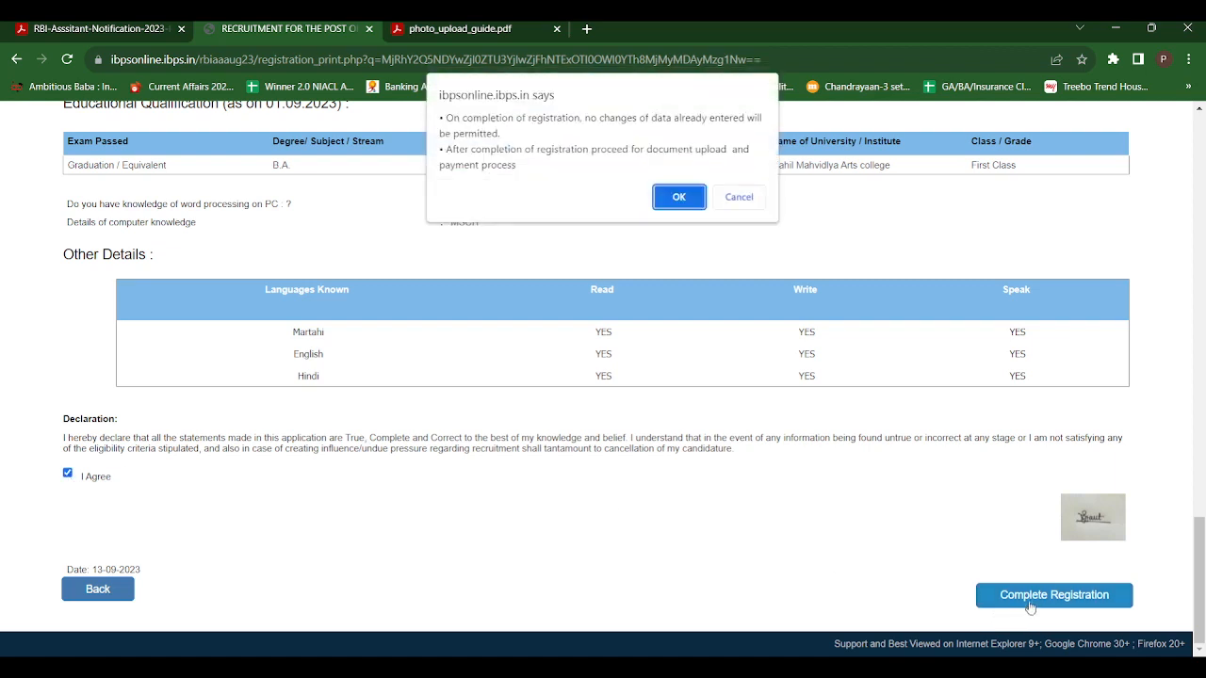
{"action": "left_click", "coordinate": [678, 196]}
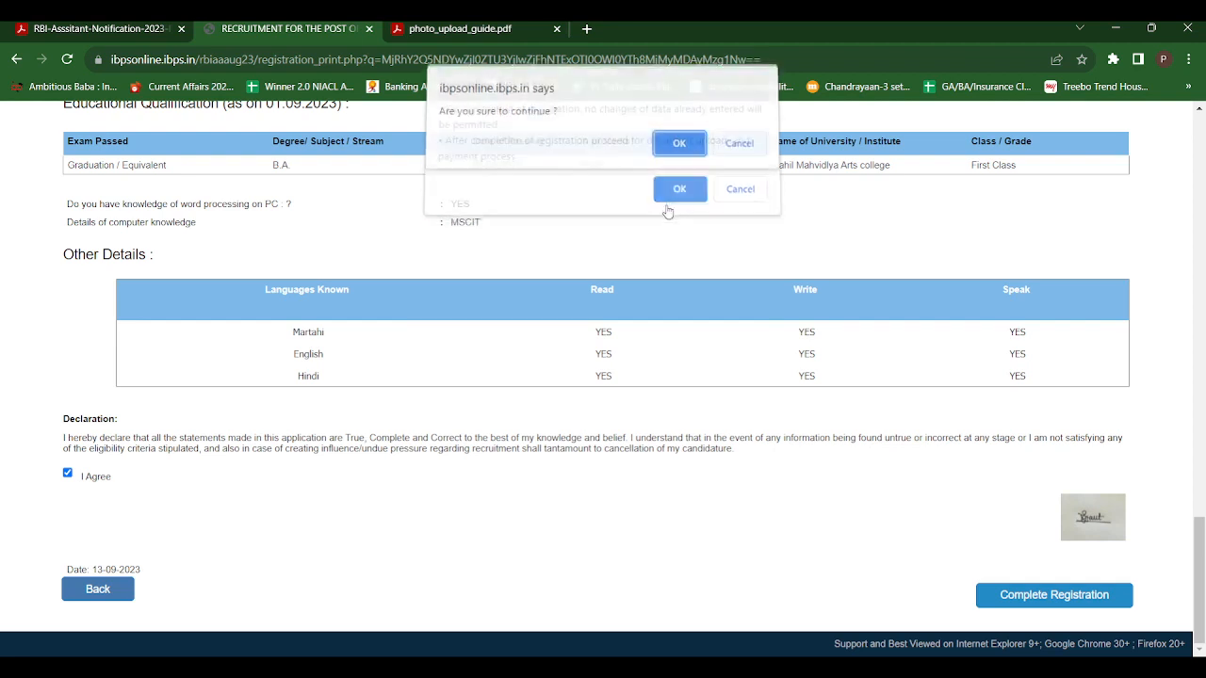
{"action": "left_click", "coordinate": [680, 149]}
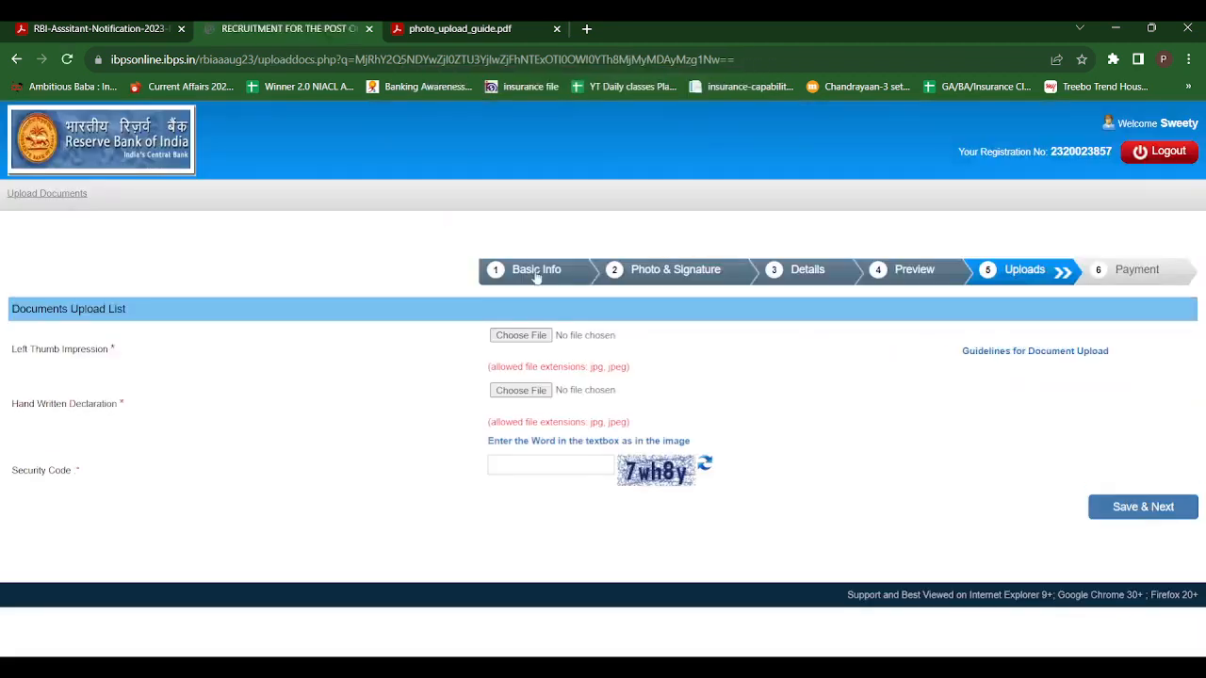
Upload unnamed.jpg as the left thumb impression and HW.jpg as the handwritten declaration, accepting each document preview
{"action": "left_click", "coordinate": [518, 336]}
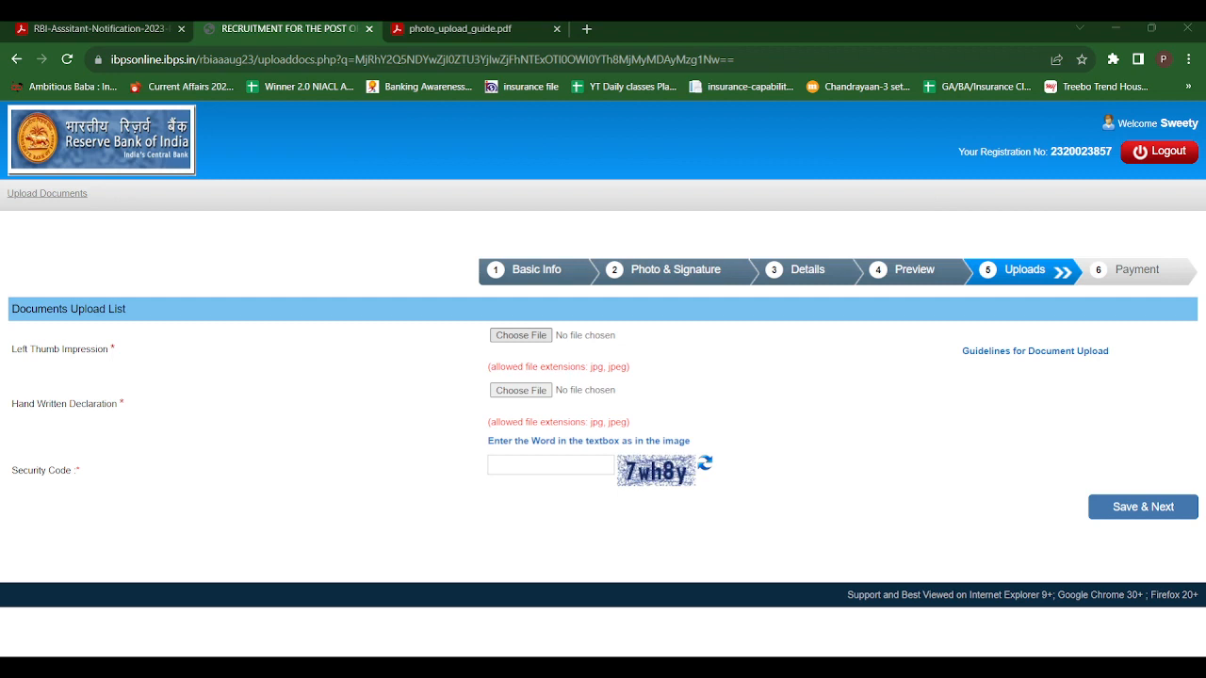
{"action": "left_click", "coordinate": [539, 453]}
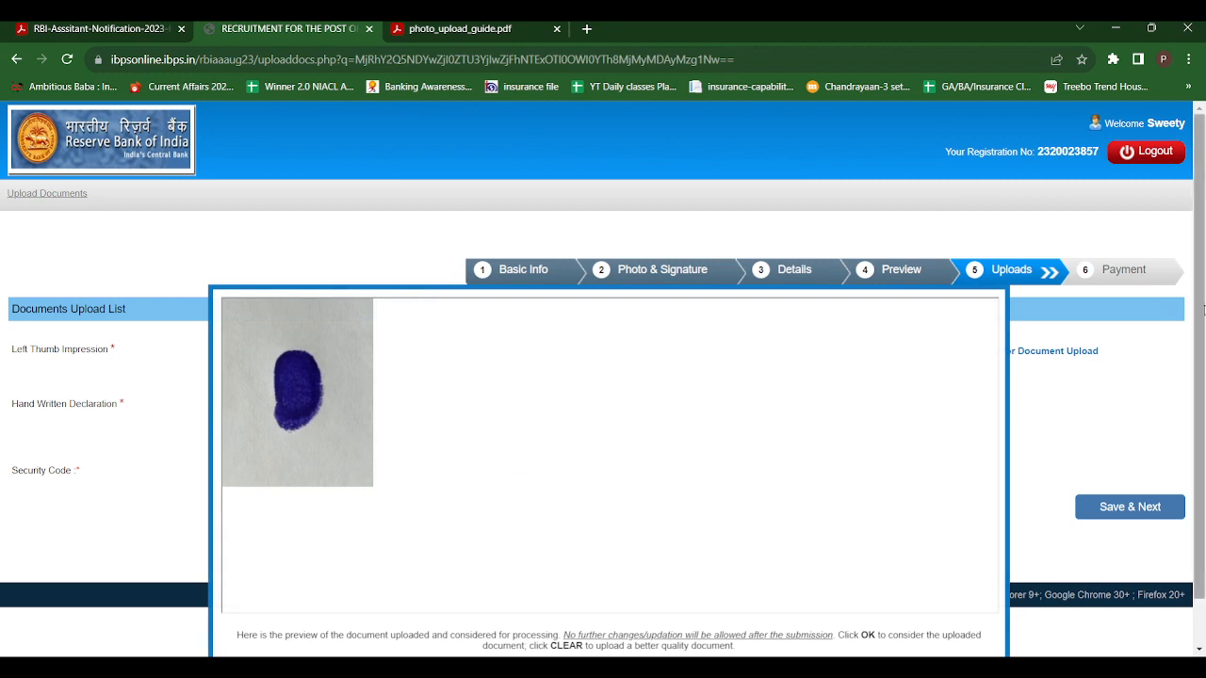
{"action": "scroll", "coordinate": [1203, 311], "scroll_direction": "down", "scroll_amount": 1}
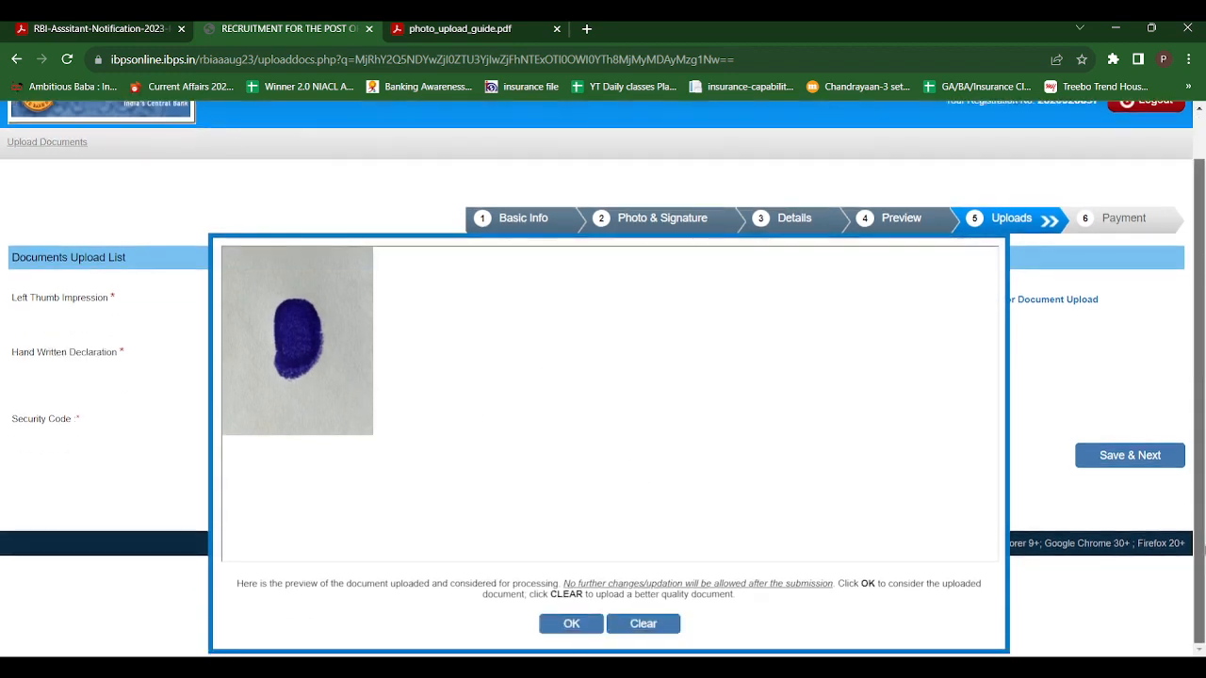
{"action": "left_click", "coordinate": [568, 625]}
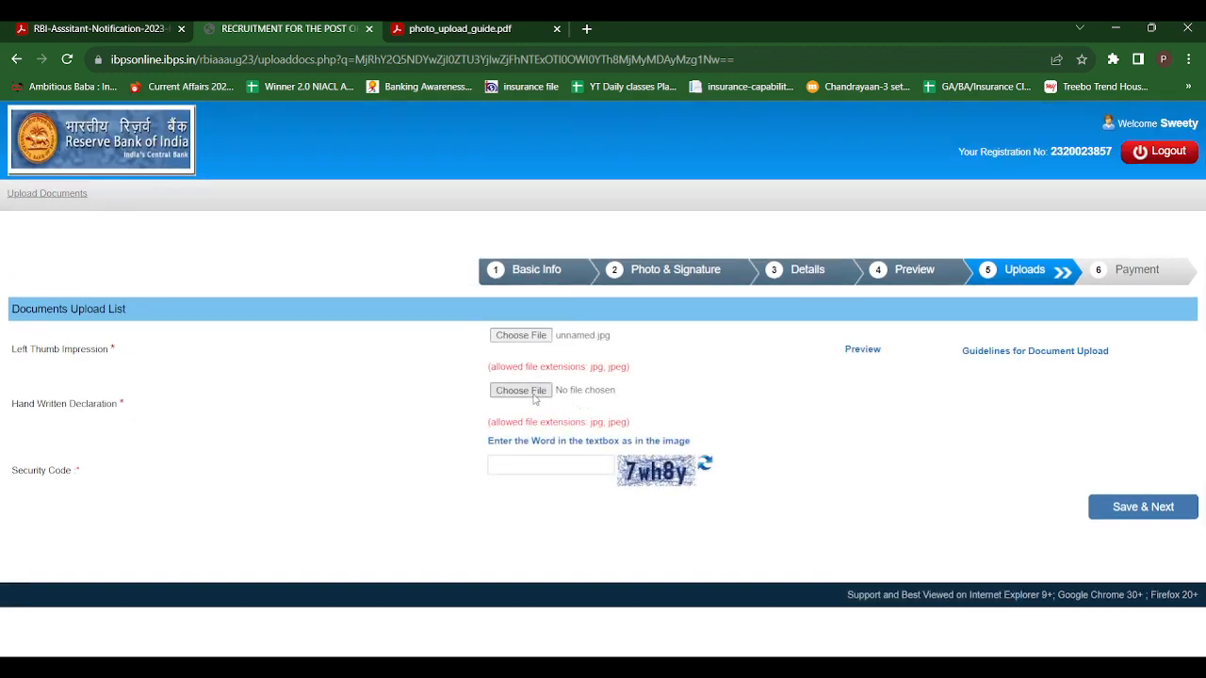
{"action": "left_click", "coordinate": [533, 394]}
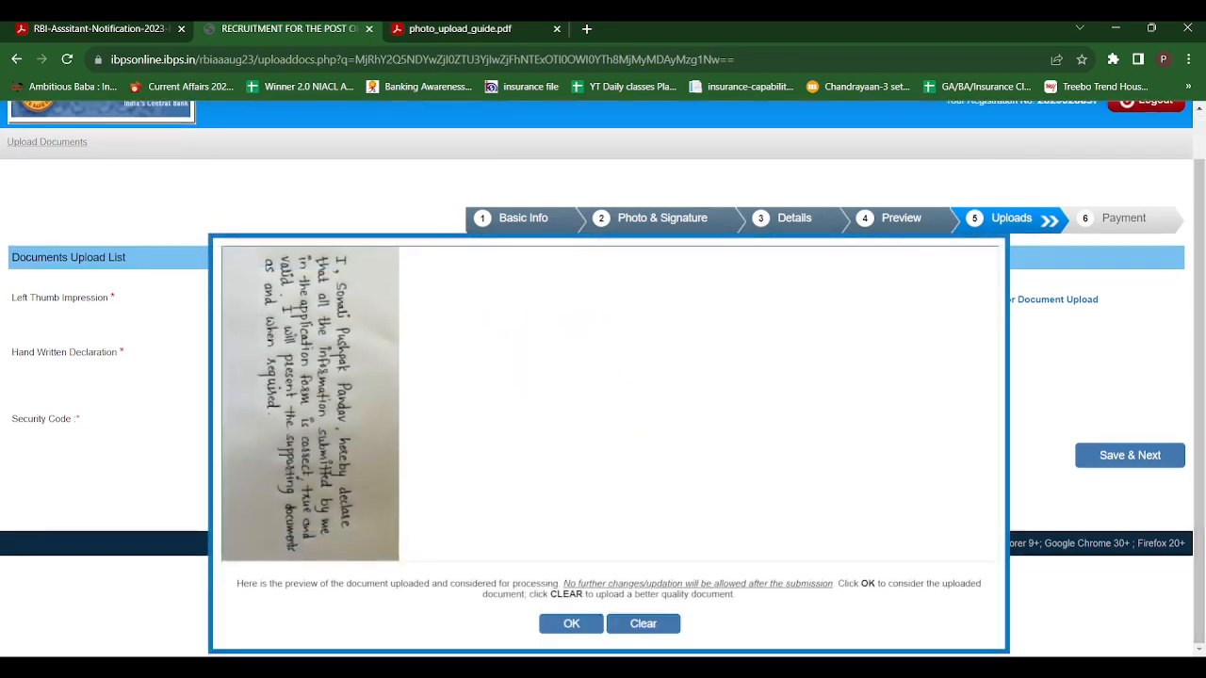
{"action": "left_click", "coordinate": [570, 629]}
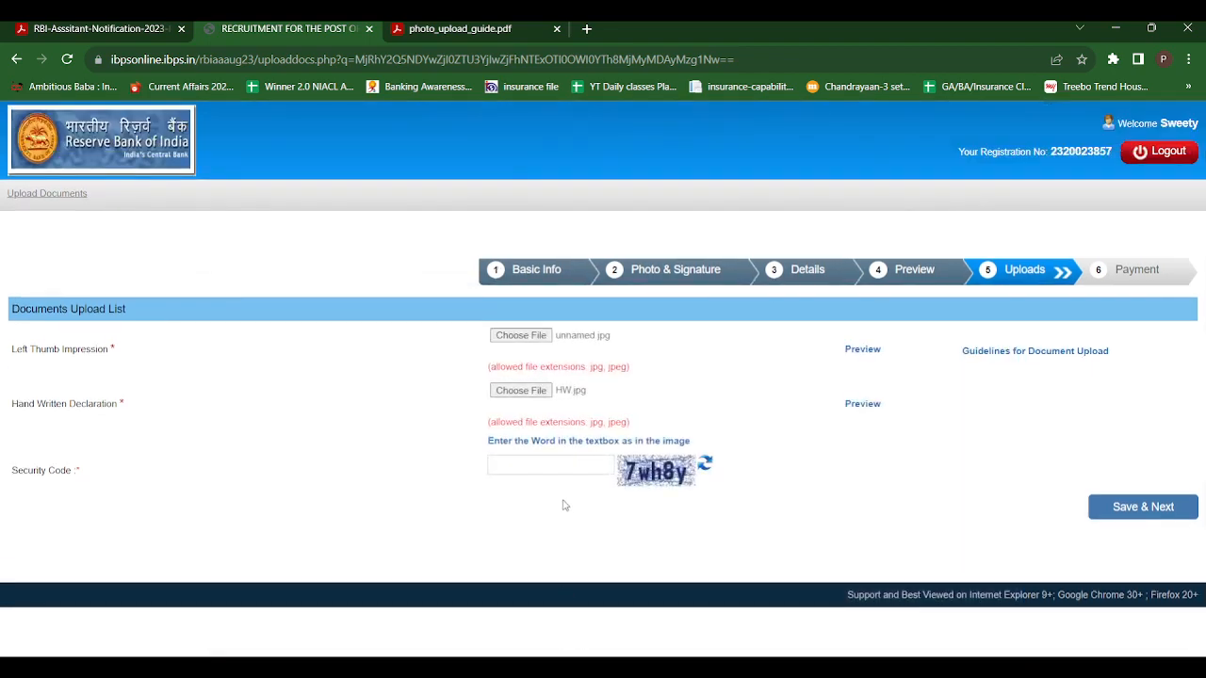
Enter the security code from the image and submit the uploaded documents to proceed to payment
{"action": "left_click", "coordinate": [523, 466]}
{"action": "type", "text": "7wh8y"}
{"action": "left_click", "coordinate": [1143, 514]}
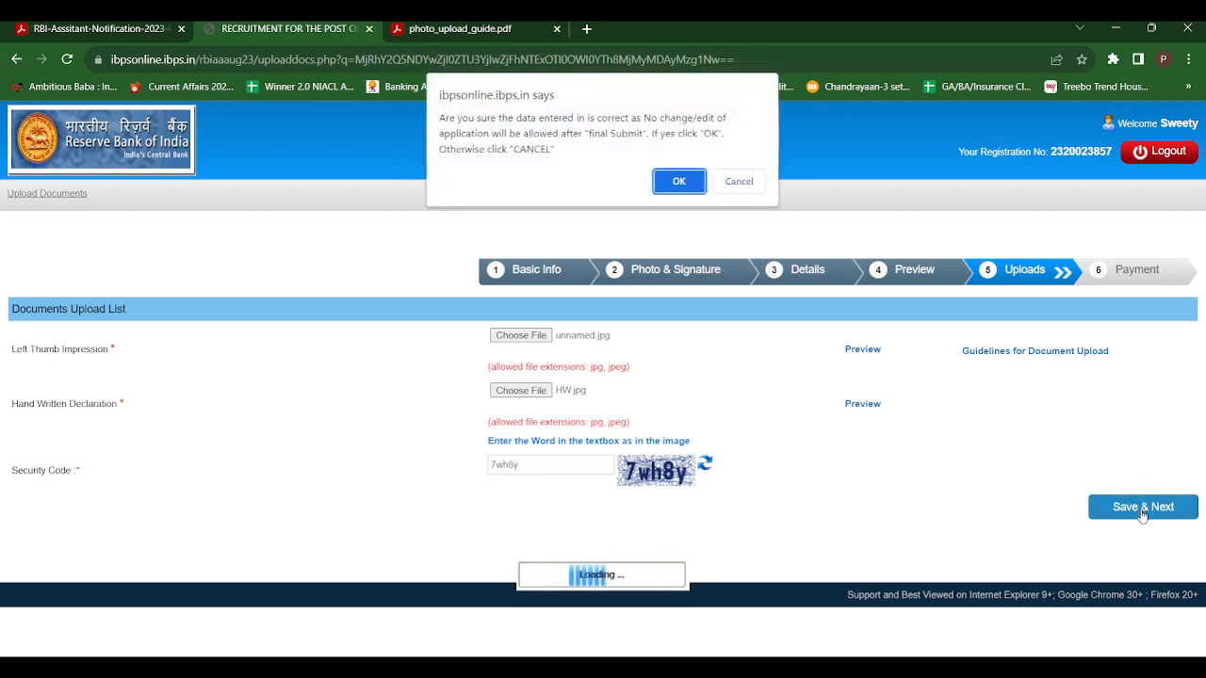
{"action": "left_click", "coordinate": [678, 181]}
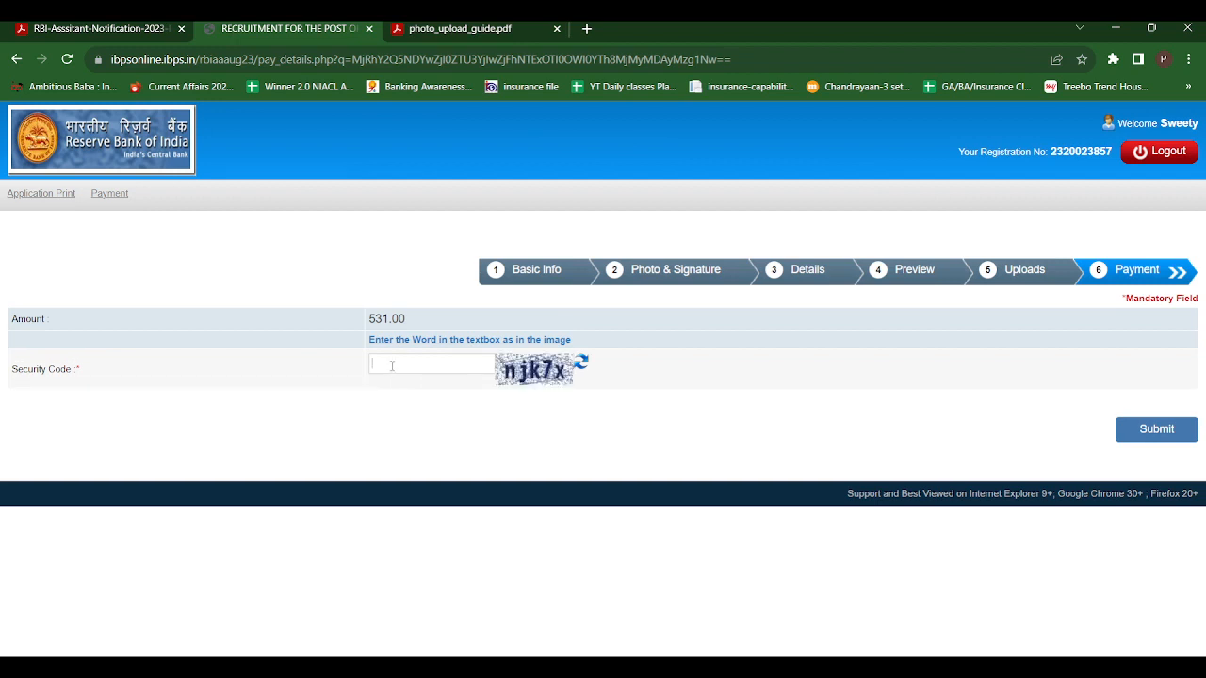
Enter the payment page's security code from the image and submit the fee to open the payment gateway
{"action": "type", "text": "njk7x"}
{"action": "left_click", "coordinate": [1149, 436]}
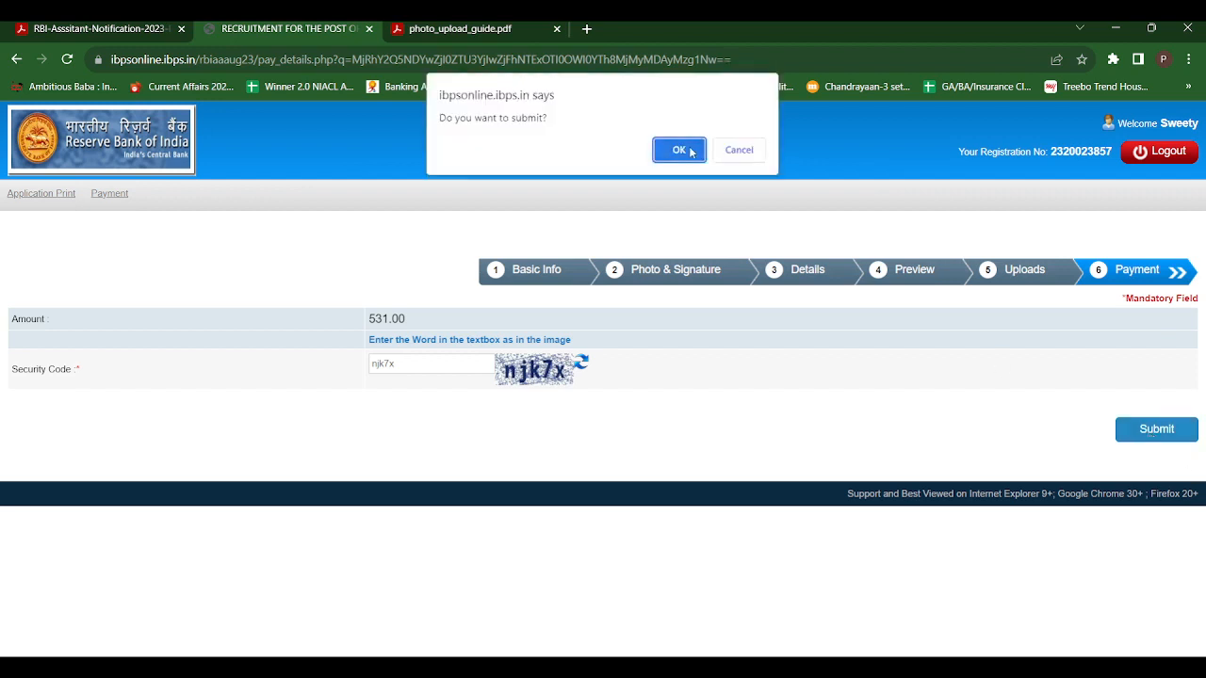
{"action": "left_click", "coordinate": [691, 152]}
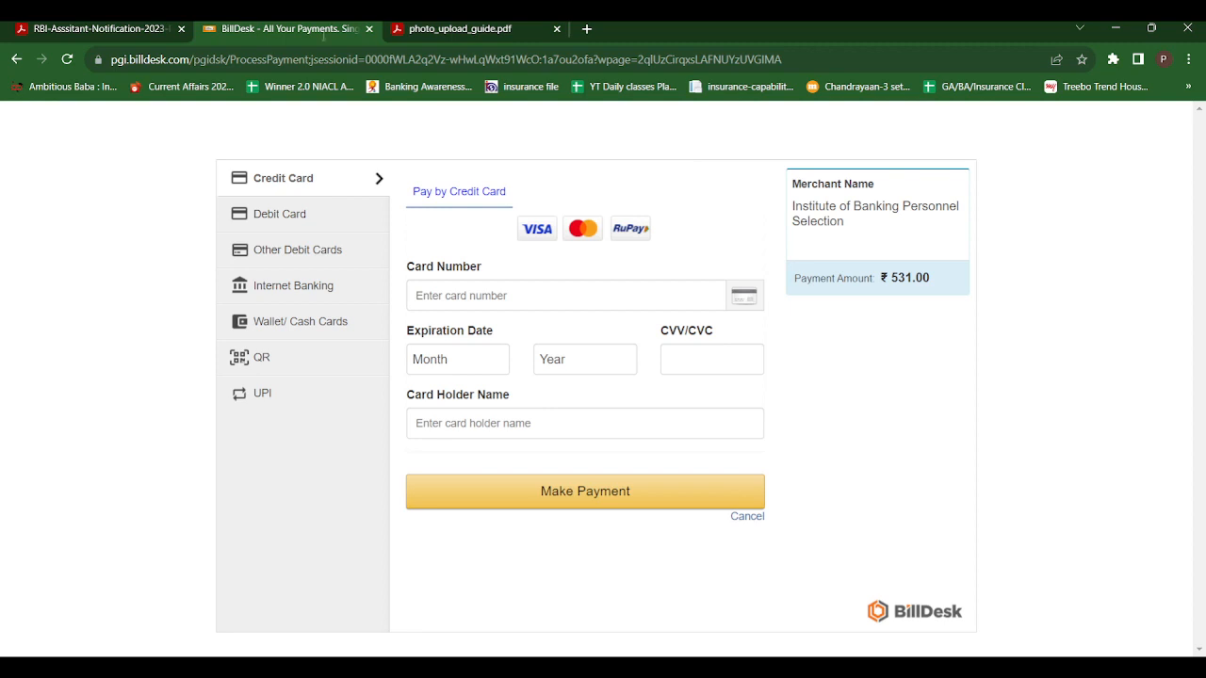
Switch to the RBI Assistant 2023 notification PDF and read its opening section on candidate eligibility
{"action": "left_click", "coordinate": [87, 26]}
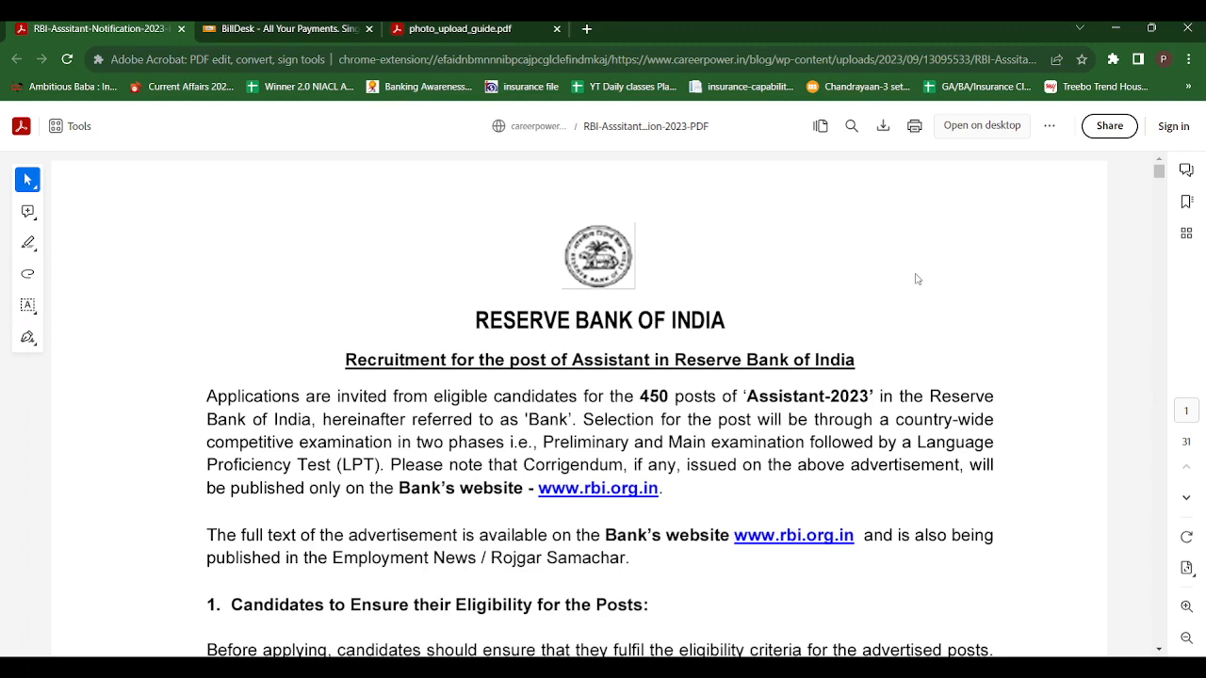
{"action": "left_click", "coordinate": [1159, 650]}
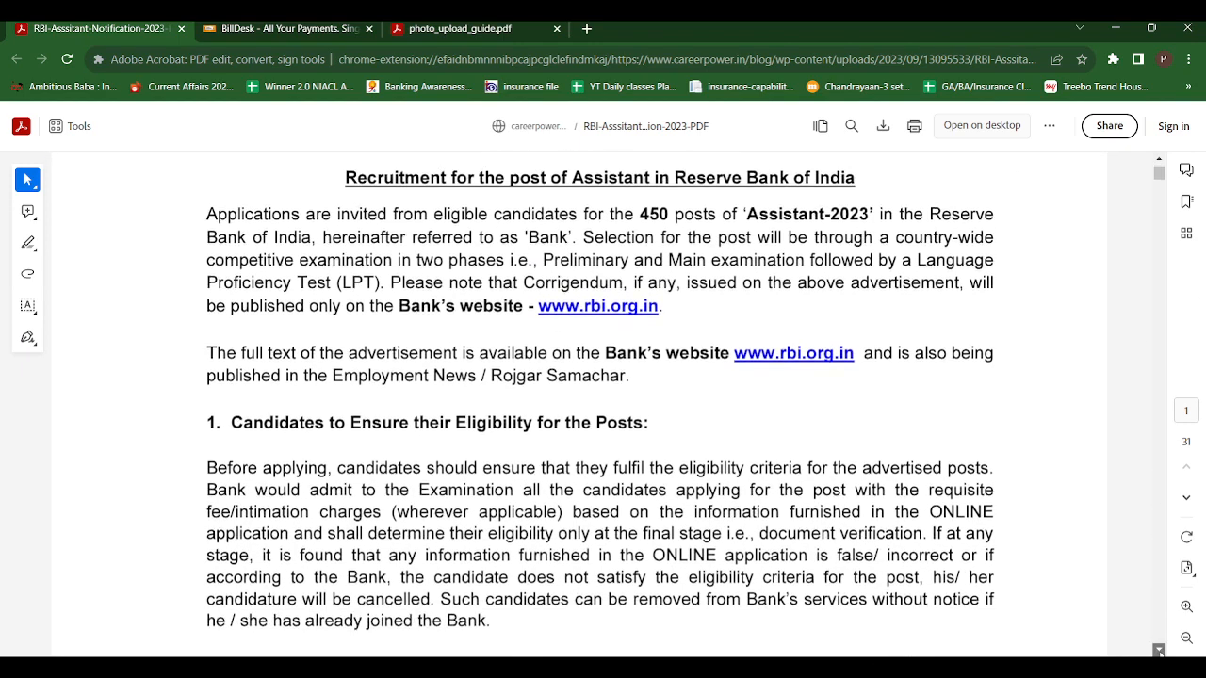